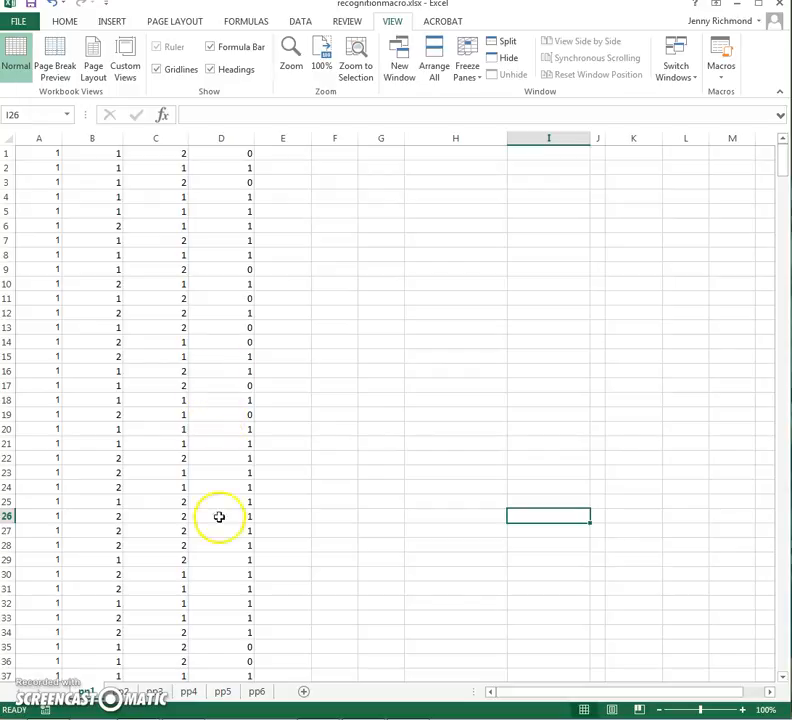
Clear the contents of cells C89:F92 on the pp2 sheet
click(122, 692)
drag(150, 602, 253, 642)
key(Delete)
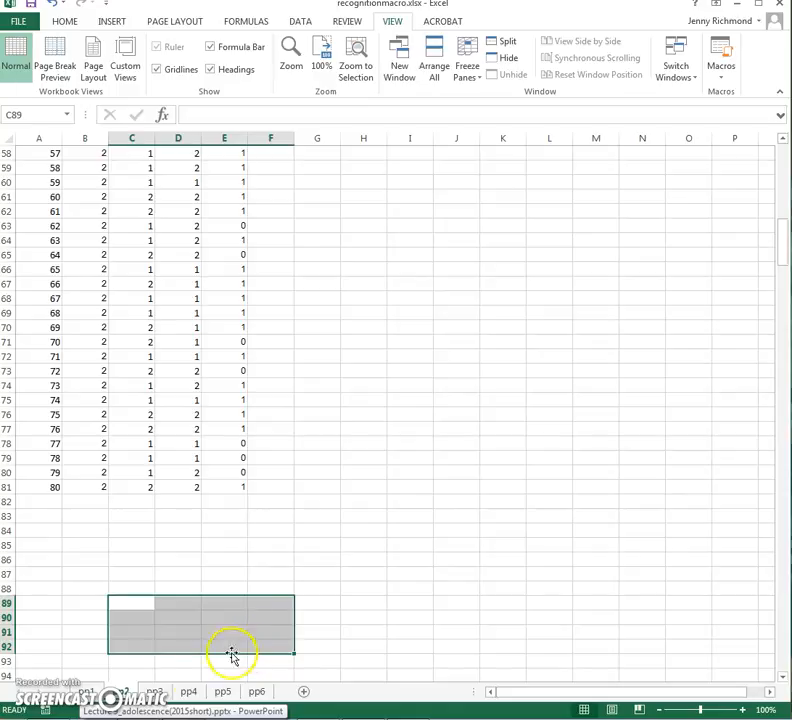
Look over the data on sheets pp4, pp5 and pp6, and return to sheet pp1
click(188, 691)
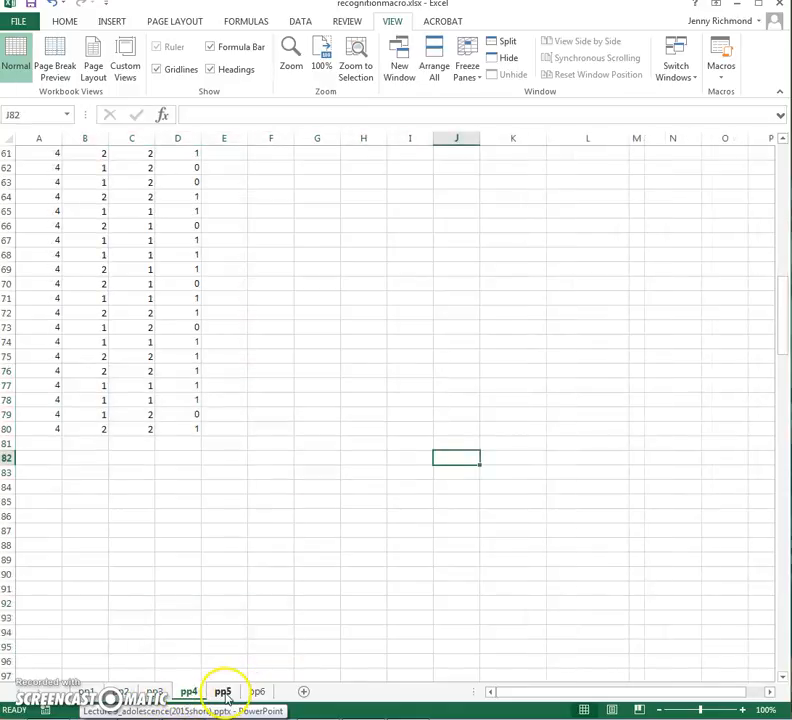
click(222, 691)
click(257, 691)
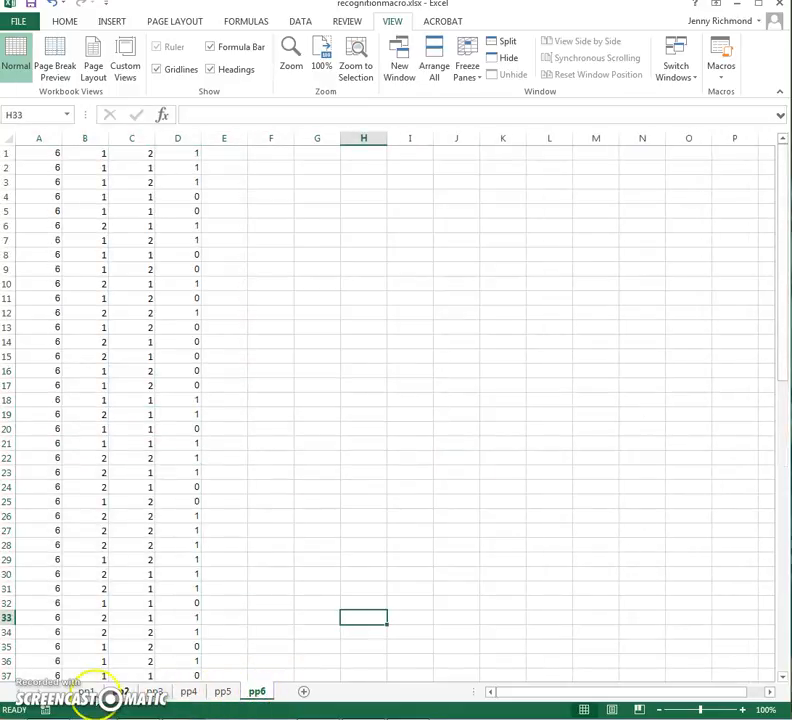
click(86, 691)
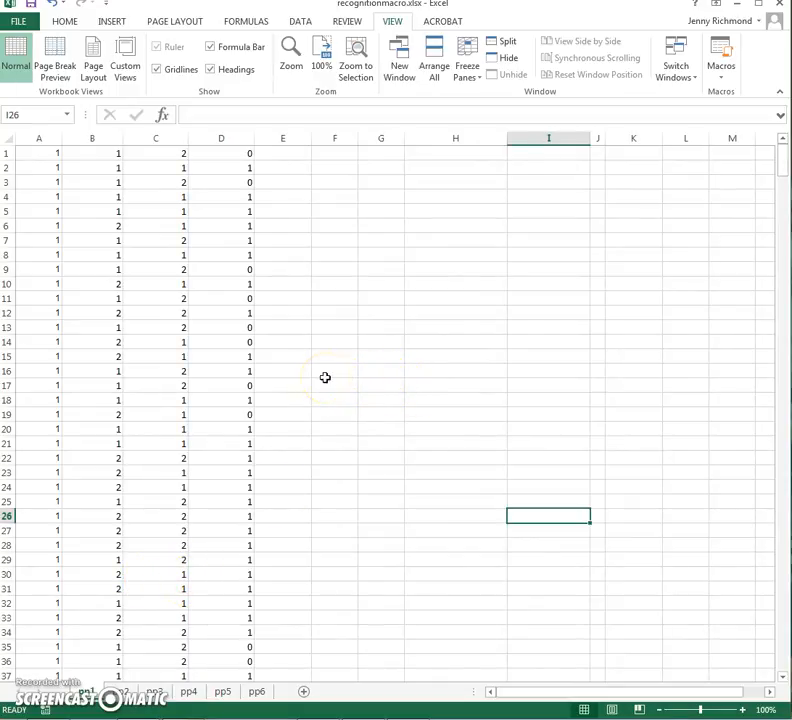
Examine columns A to D of the pp1 sheet one after another
click(50, 137)
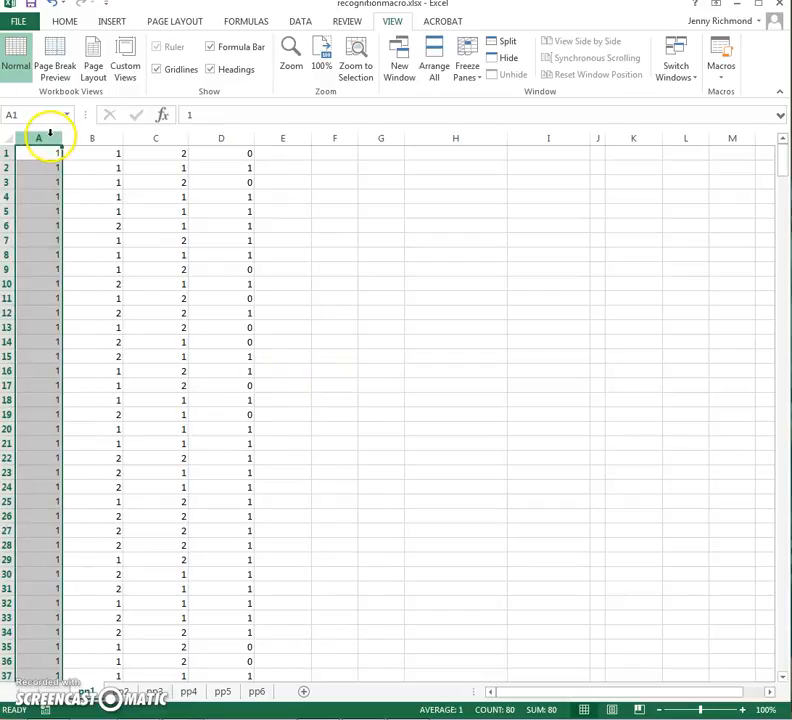
click(90, 133)
click(138, 133)
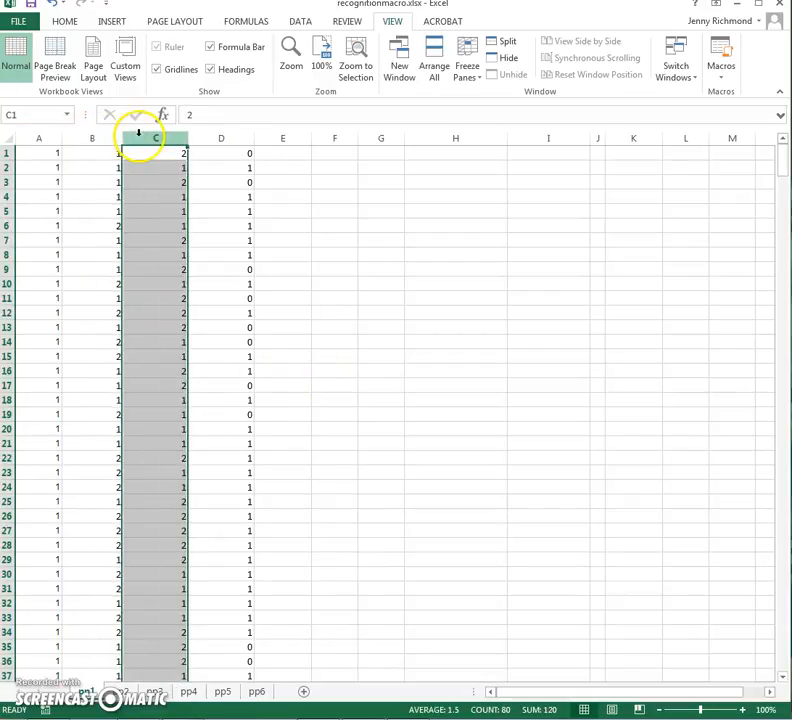
click(211, 137)
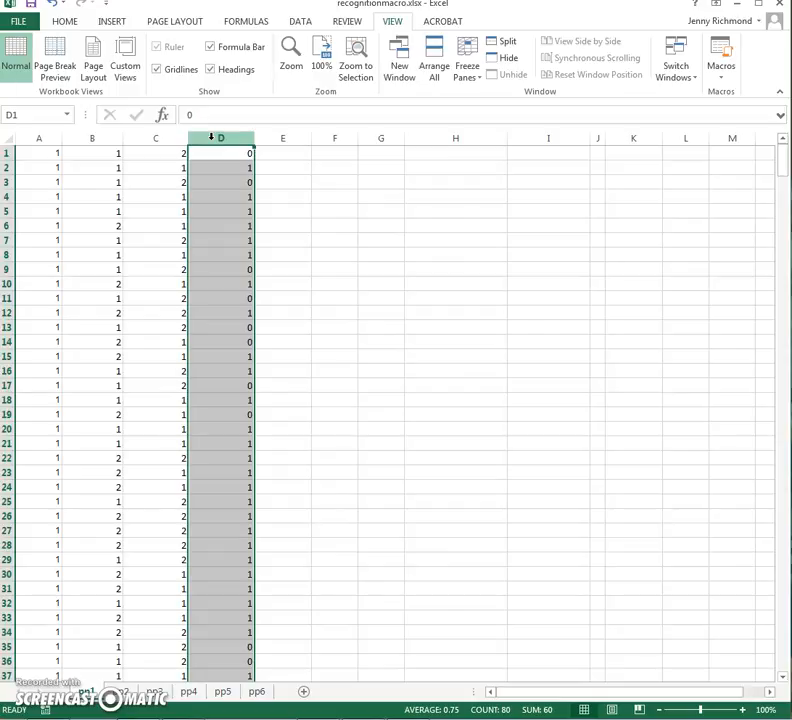
click(381, 313)
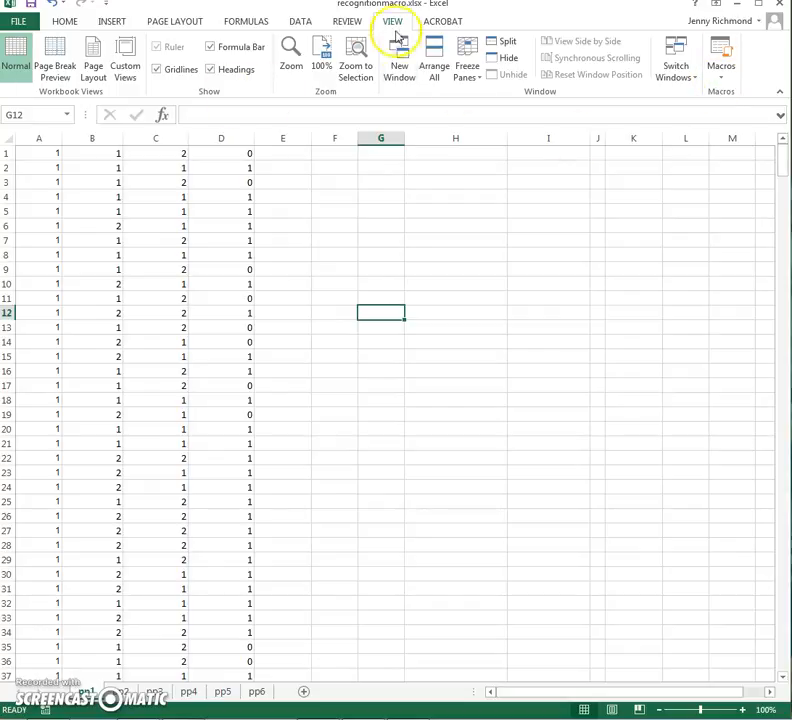
Start recording a macro named "intern" that is stored in this workbook
click(723, 79)
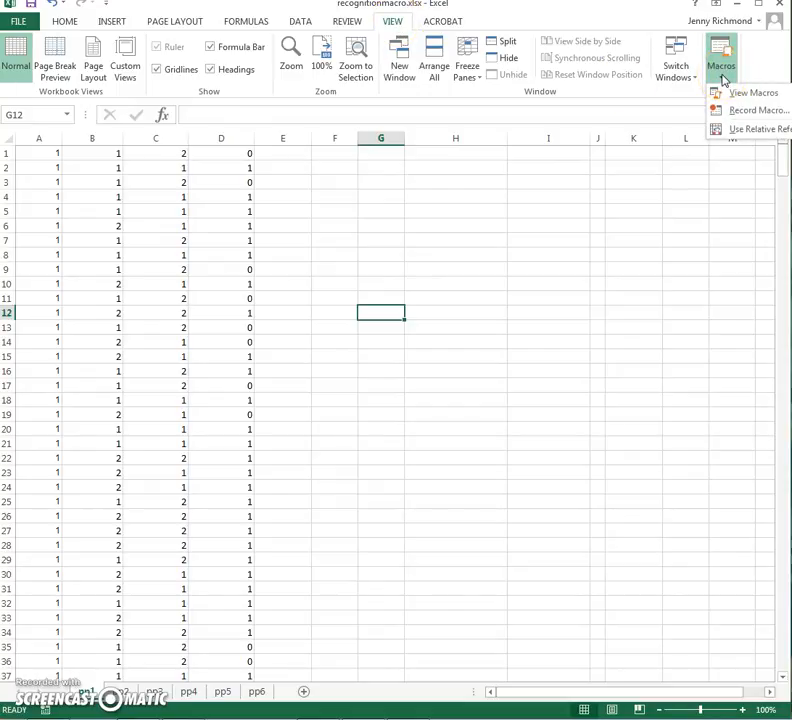
click(722, 111)
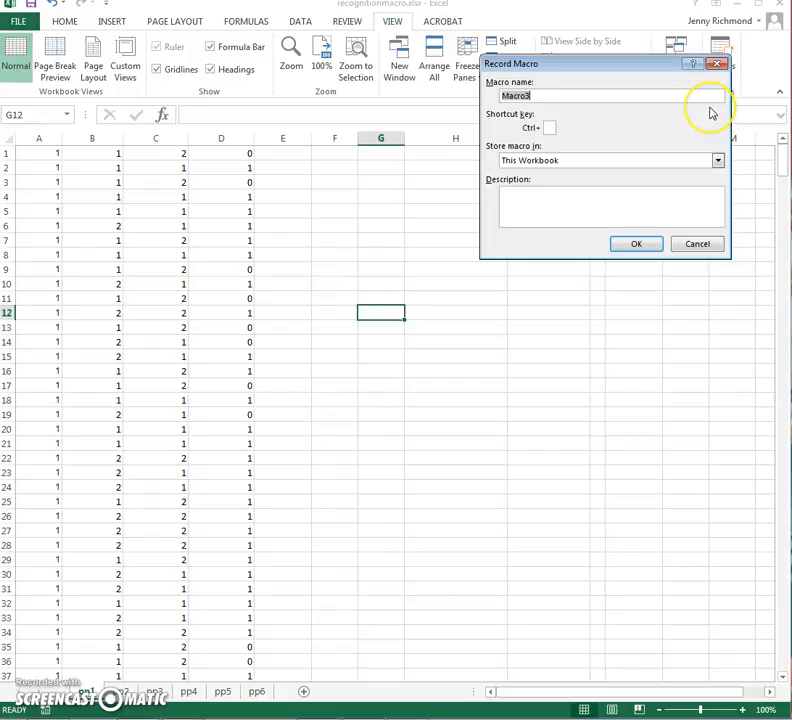
text(intern)
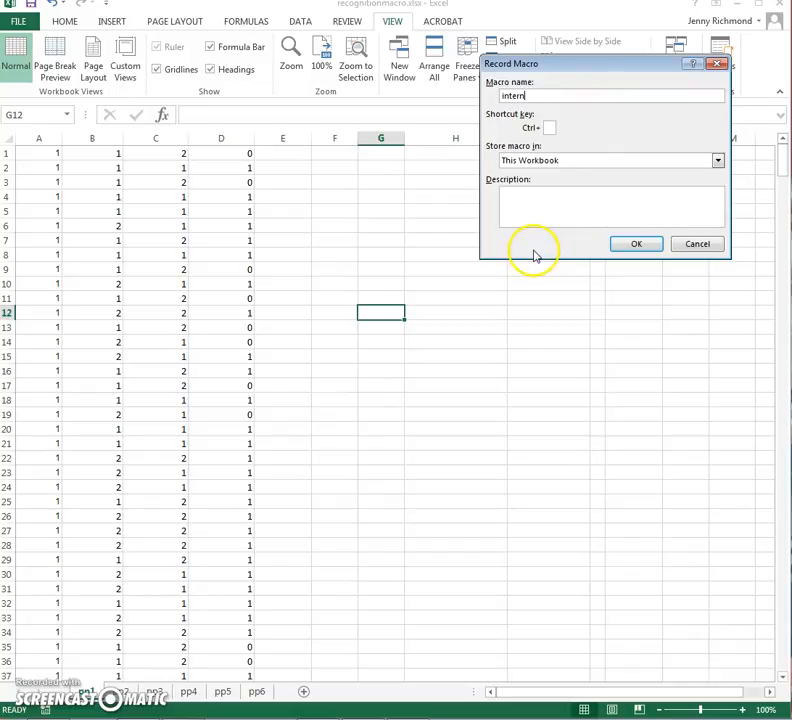
click(637, 246)
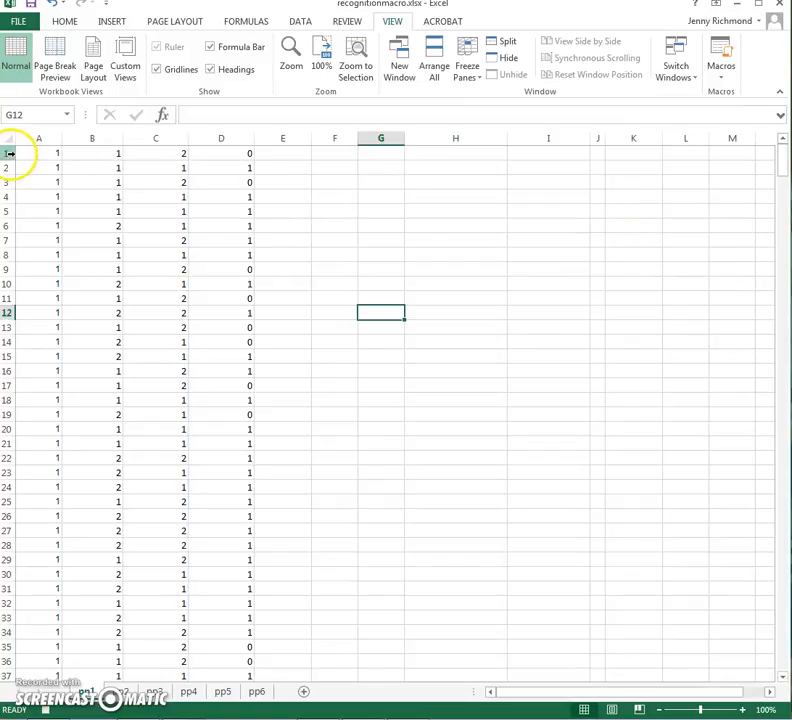
Insert a blank row above the first data row of sheet pp1
click(10, 153)
right_click(10, 153)
click(39, 253)
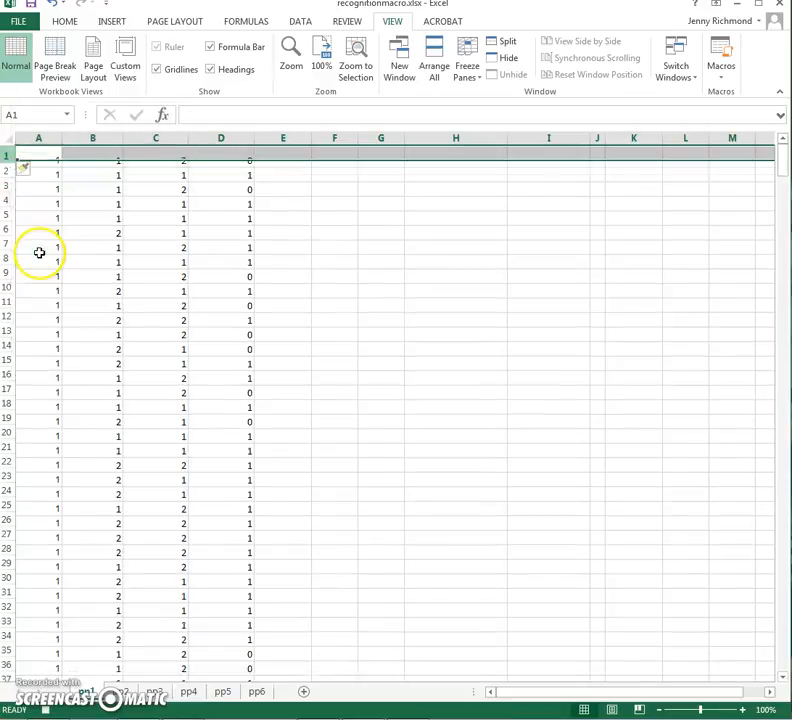
Enter the column headers "pp", "study", "test" and "acc score" in cells A1 to D1
click(40, 152)
text(pp)
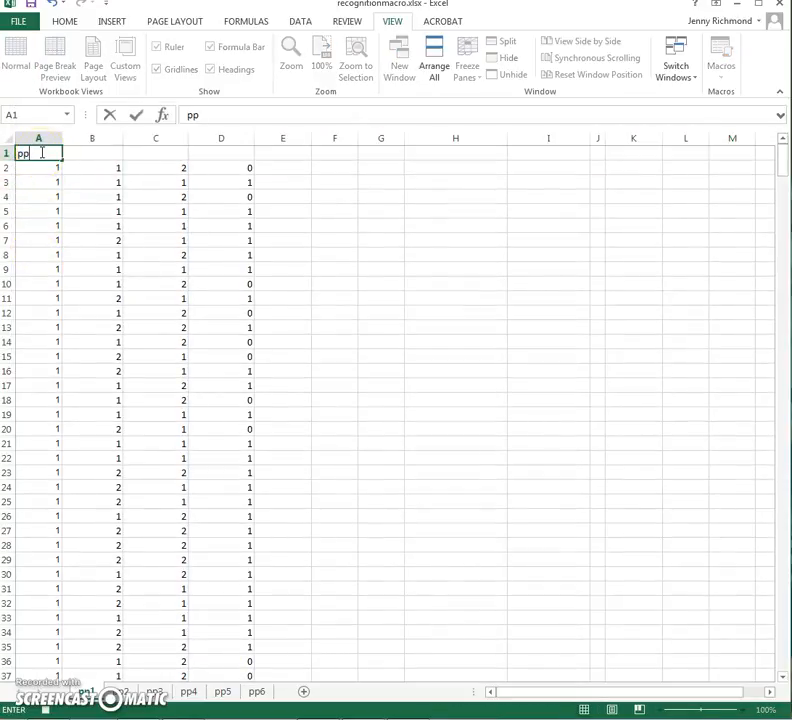
key(Tab)
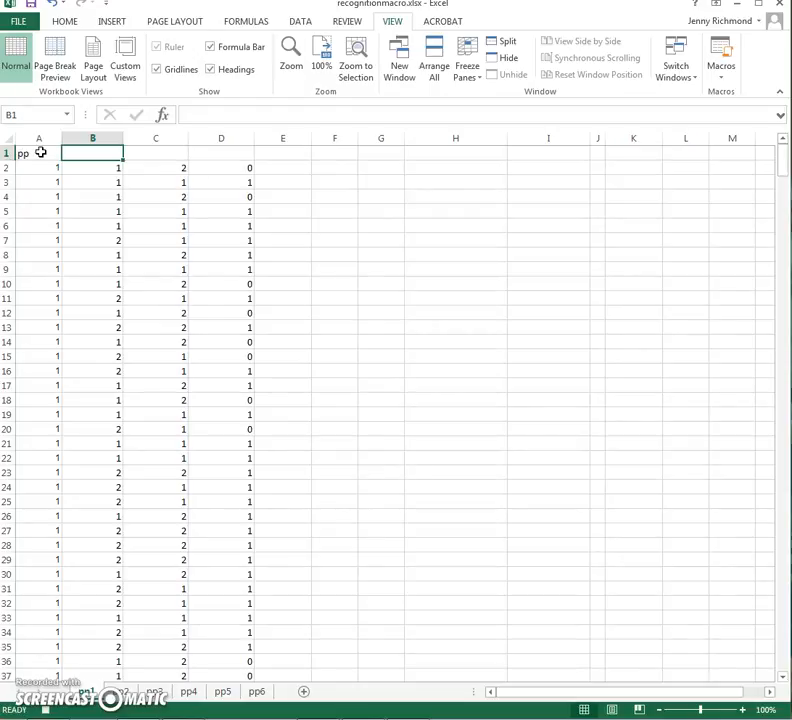
text(study)
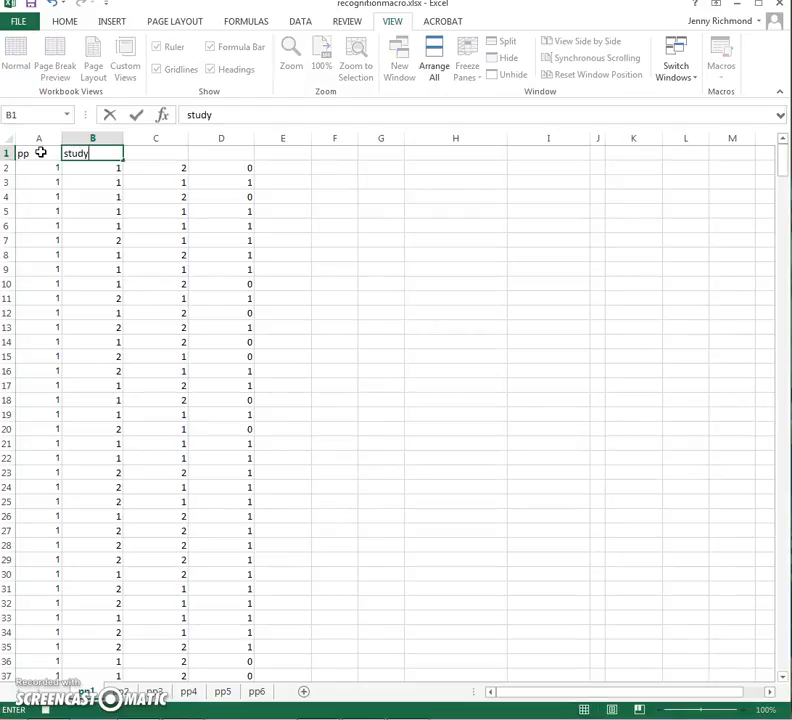
key(Tab)
text(test)
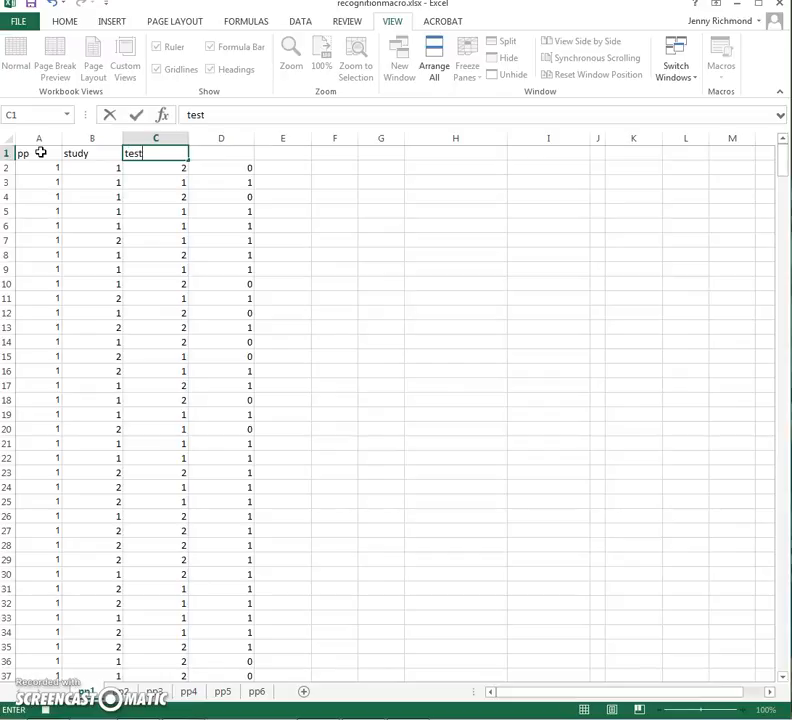
key(Tab)
text(ac)
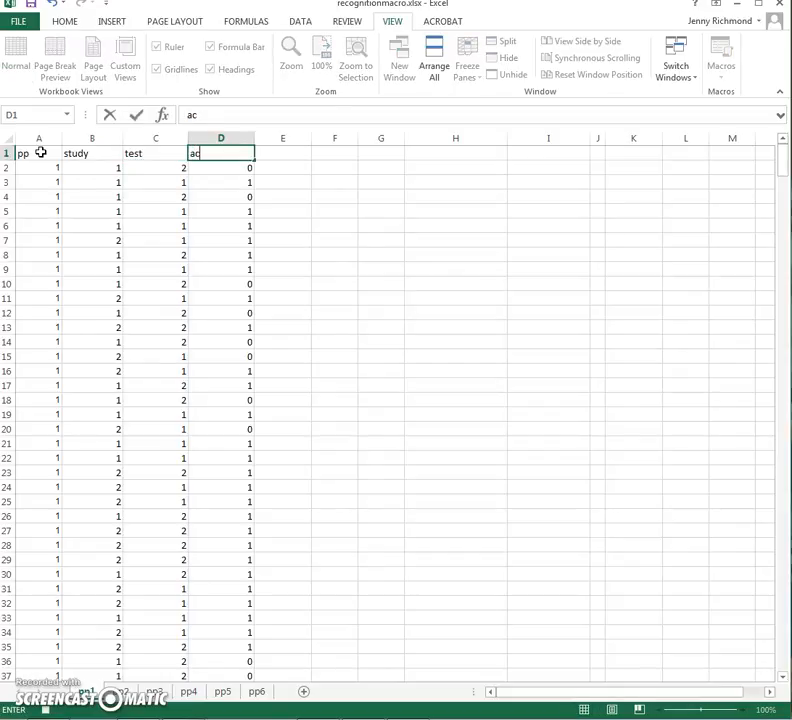
text(c score)
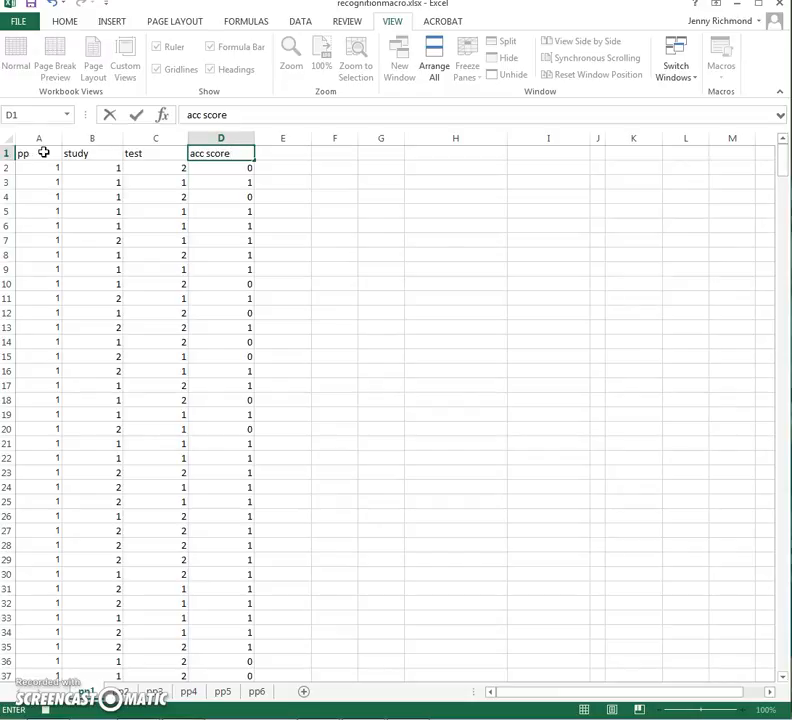
Insert a new column before the pp column and give it the header "trial" in A1
click(40, 139)
right_click(40, 139)
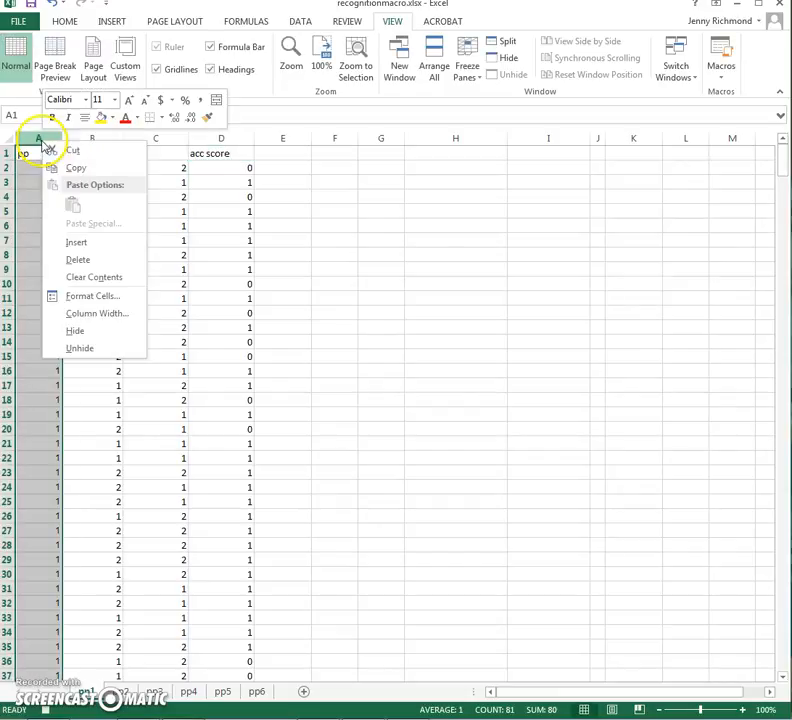
click(72, 243)
click(39, 152)
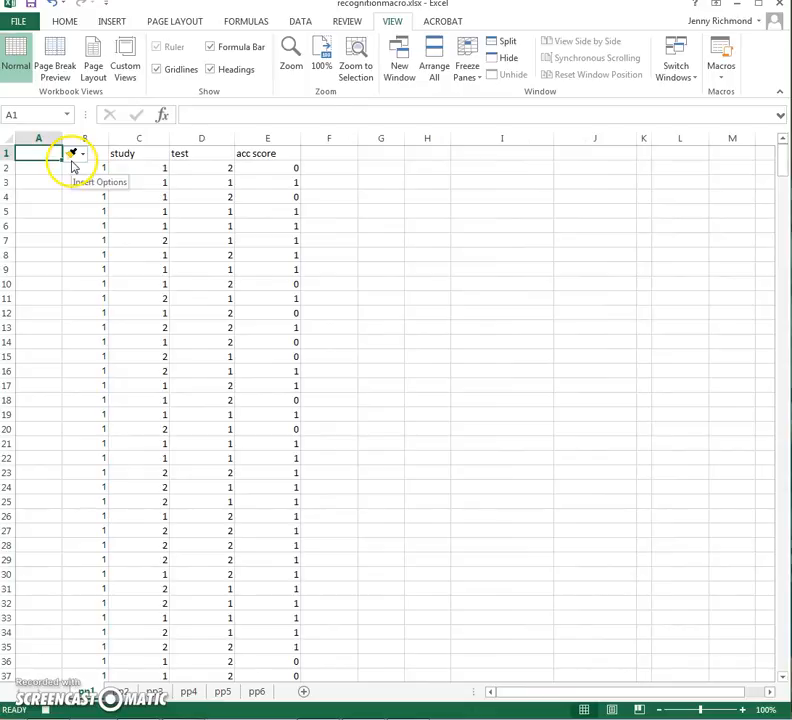
text(trial)
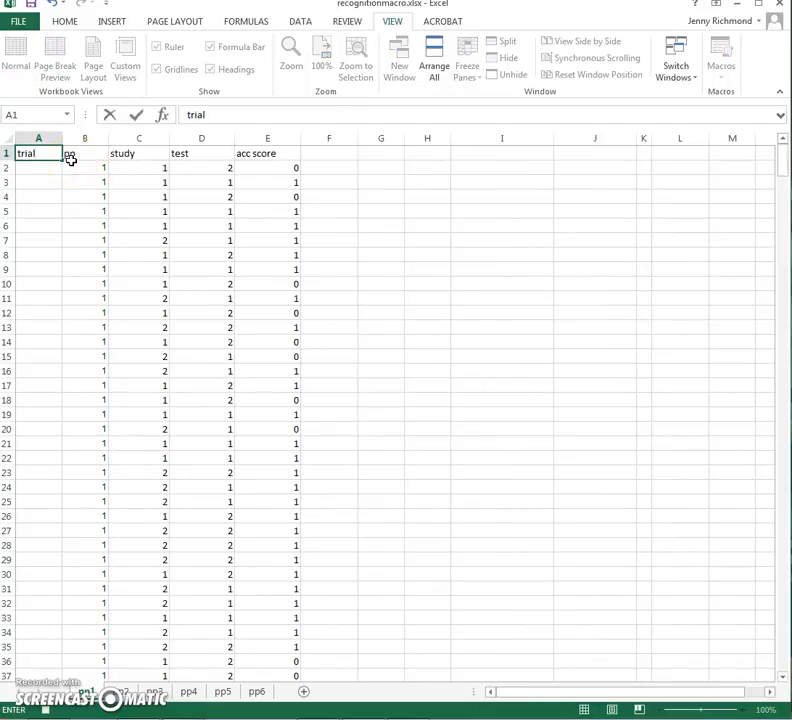
key(Return)
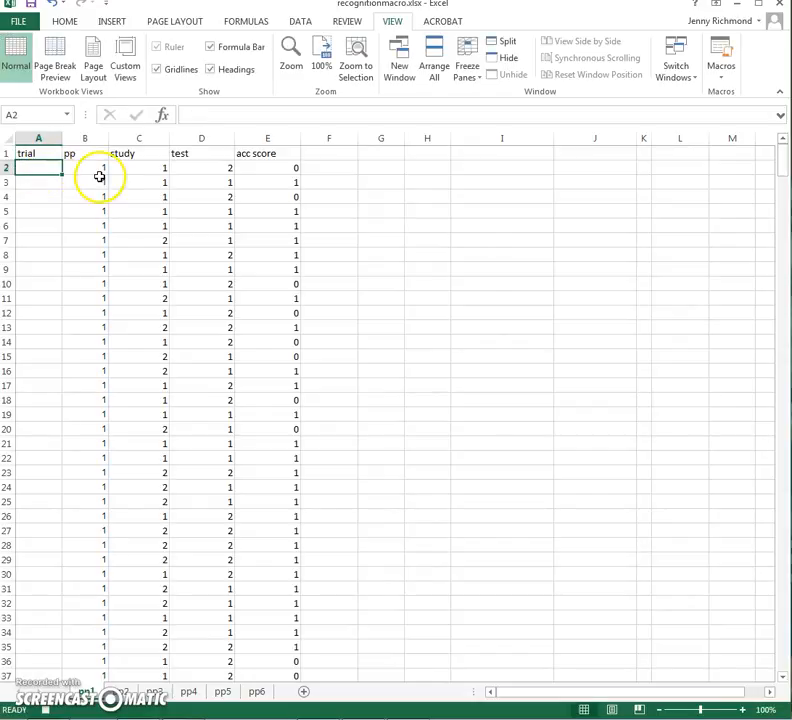
Enter the trial numbers 1, 2, 3 and 4 in cells A2 to A5
text(1)
key(Return)
text(2)
key(Return)
text(3)
key(Return)
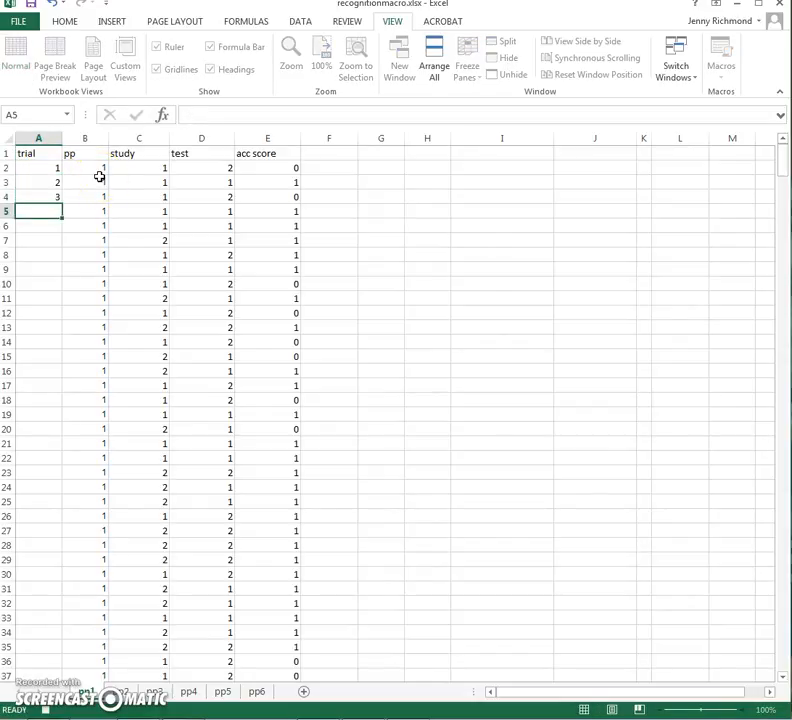
text(4)
key(Return)
Extend the trial number series from A2:A5 down to 80 in row 81
drag(30, 168, 35, 220)
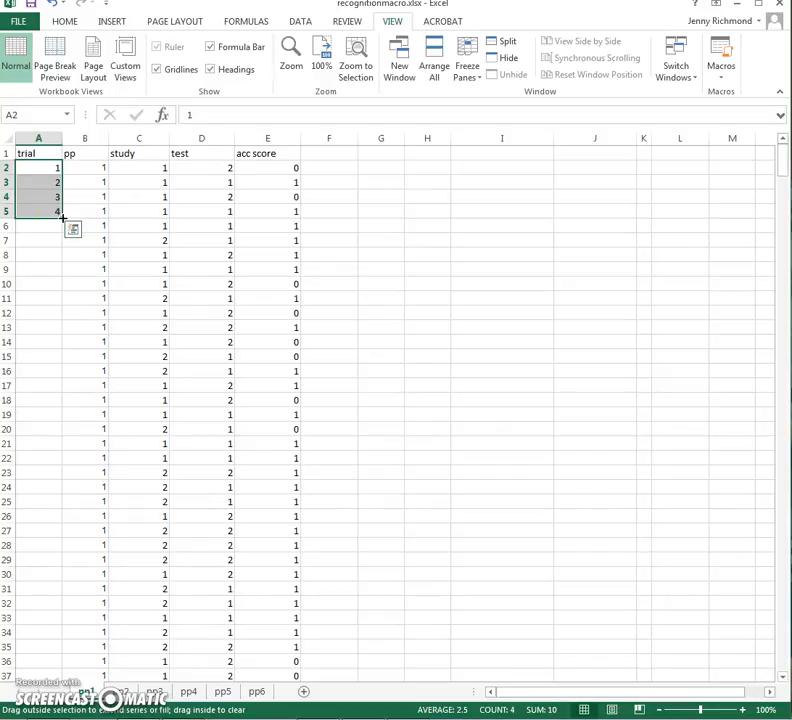
drag(62, 217, 45, 658)
drag(25, 657, 21, 654)
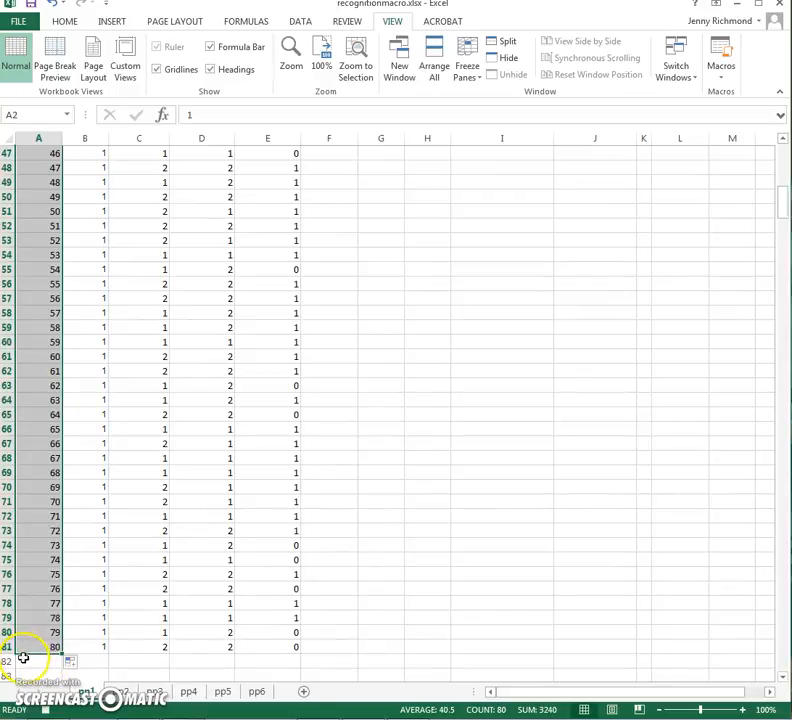
scroll(330, 509, up, 15)
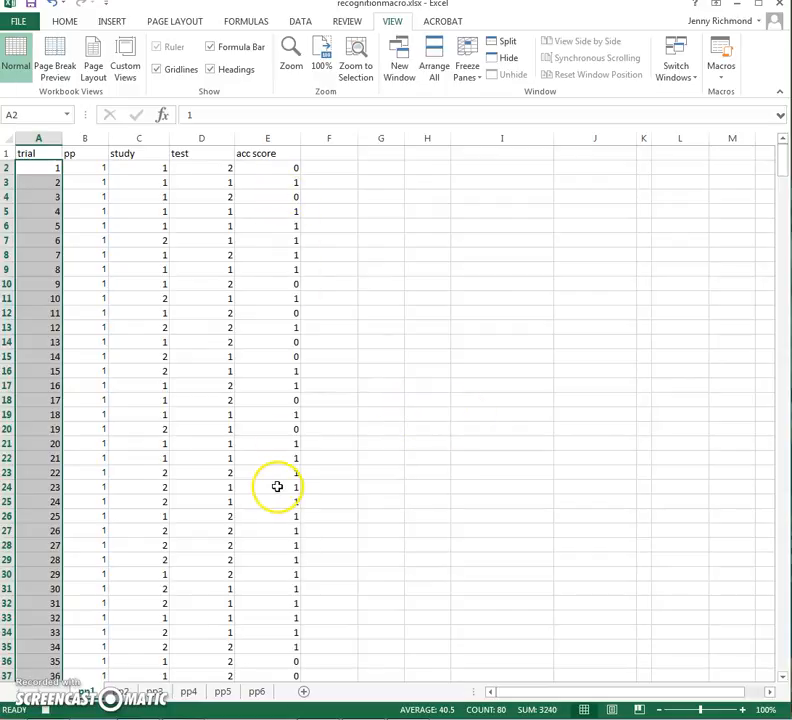
Label cell D84 "corr trials" and total the acc score column in E84 with a SUM formula
scroll(277, 486, down, 20)
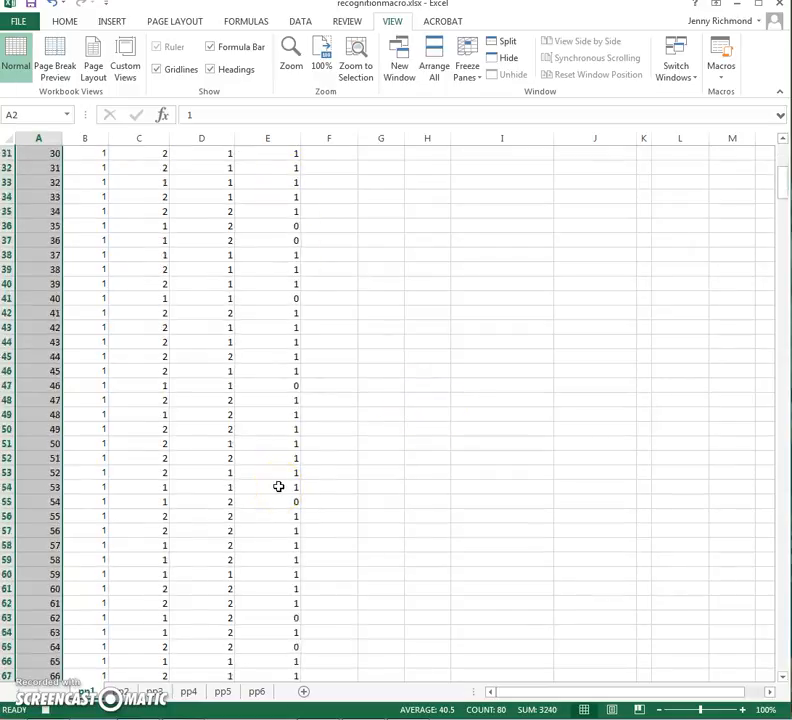
click(208, 487)
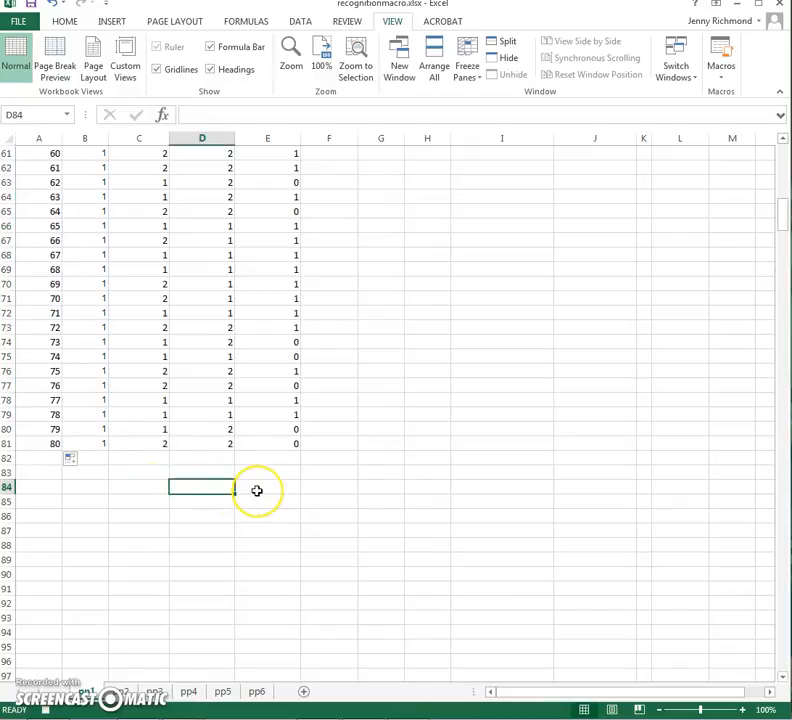
text(corr trials)
click(257, 490)
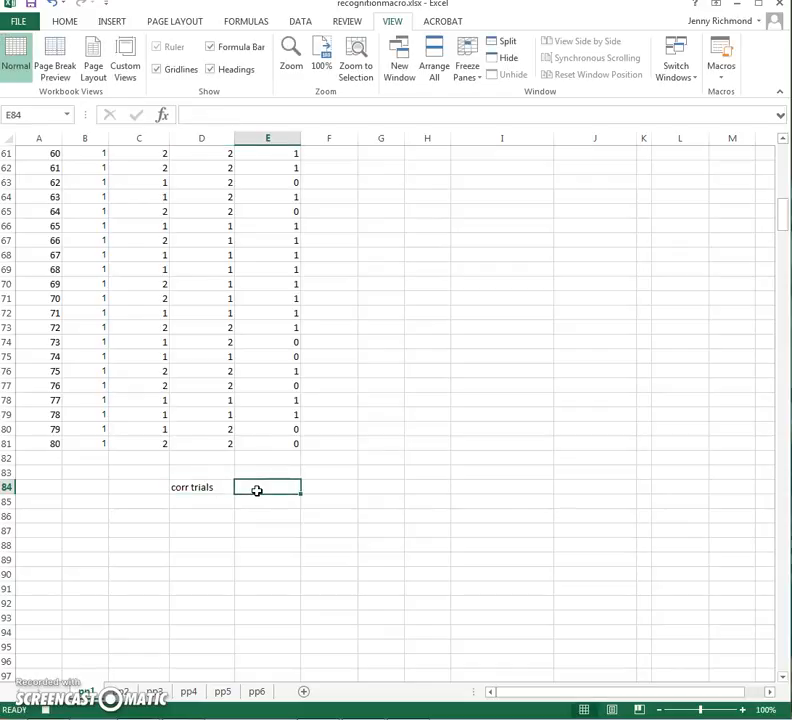
text(=sum)
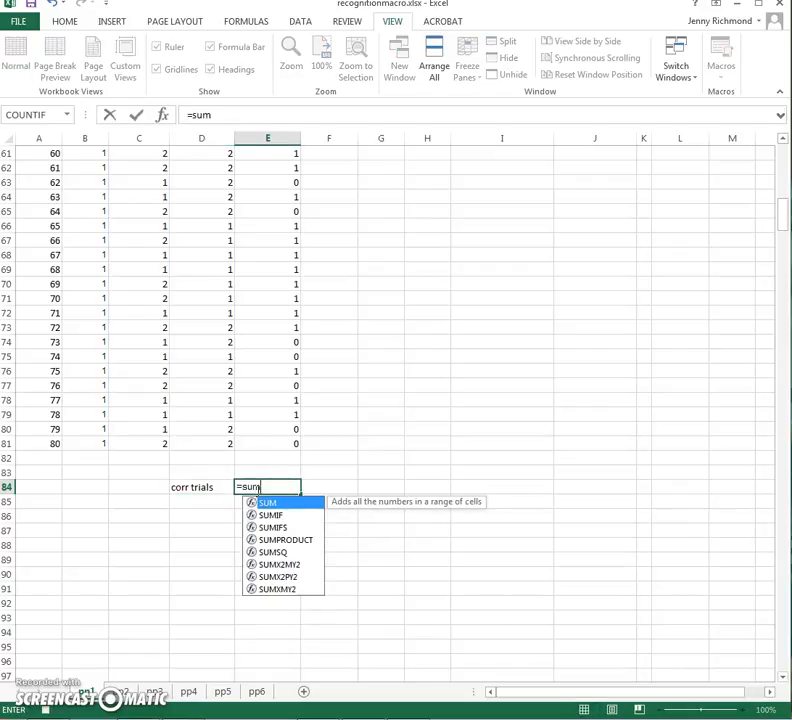
text(()
drag(260, 442, 269, 160)
key(Return)
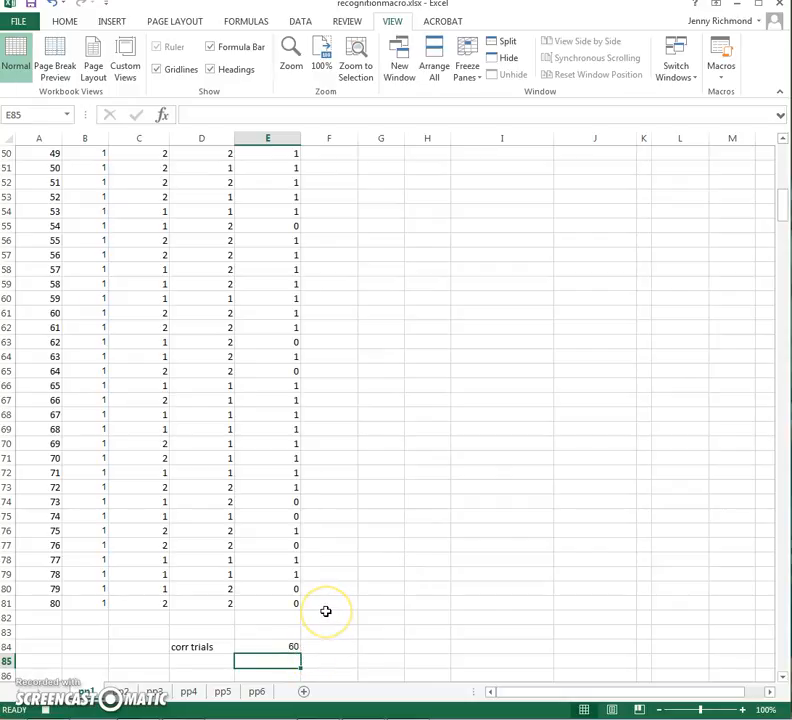
Label cell D85 "trials" and count the acc score entries in E85 with a COUNT formula
scroll(326, 611, down, 1)
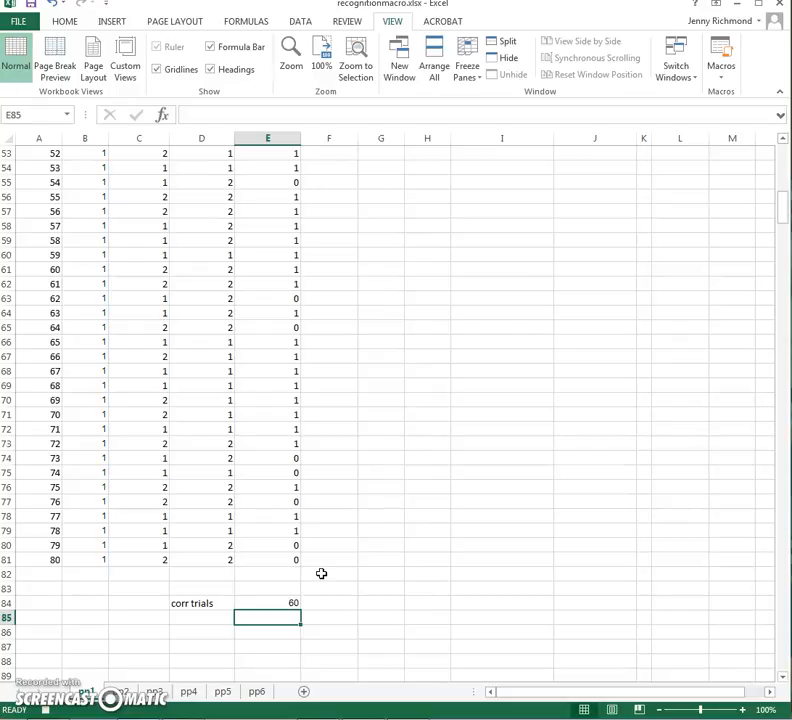
key(Left)
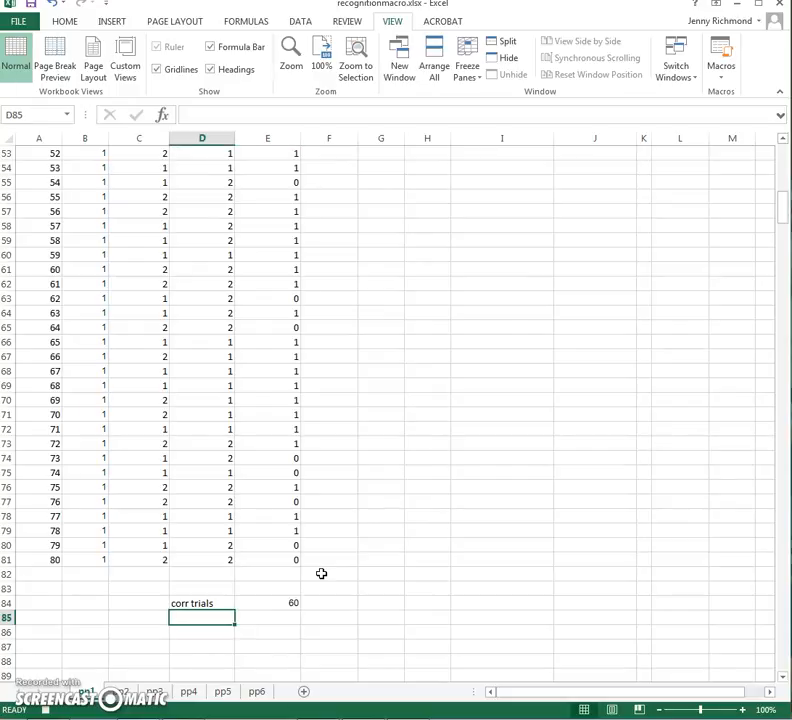
text(trials)
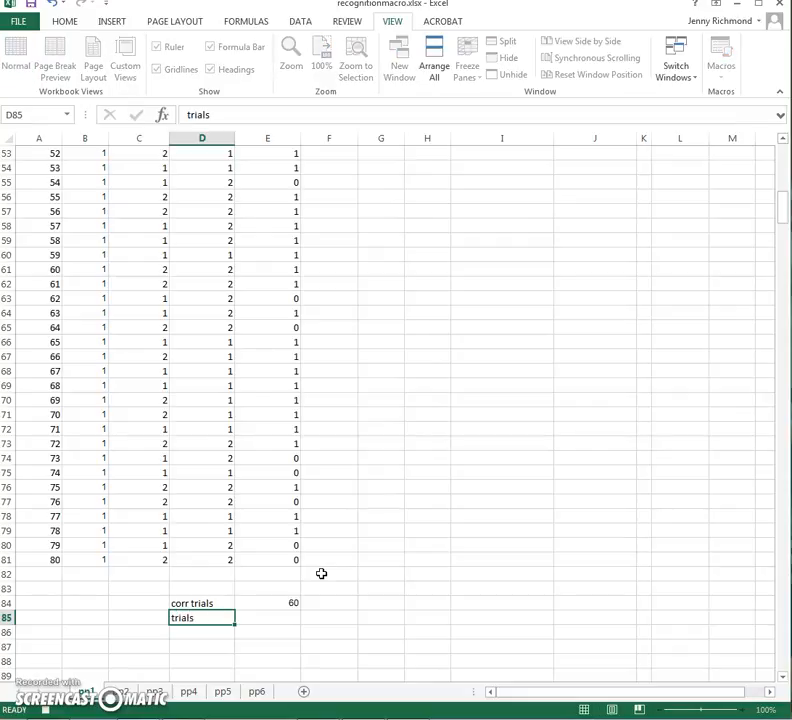
key(Tab)
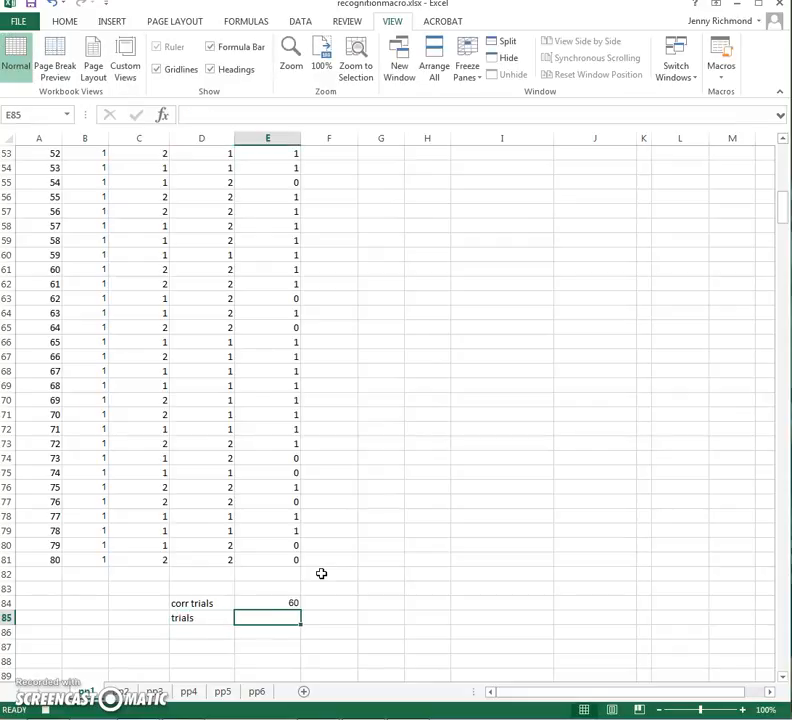
text(=)
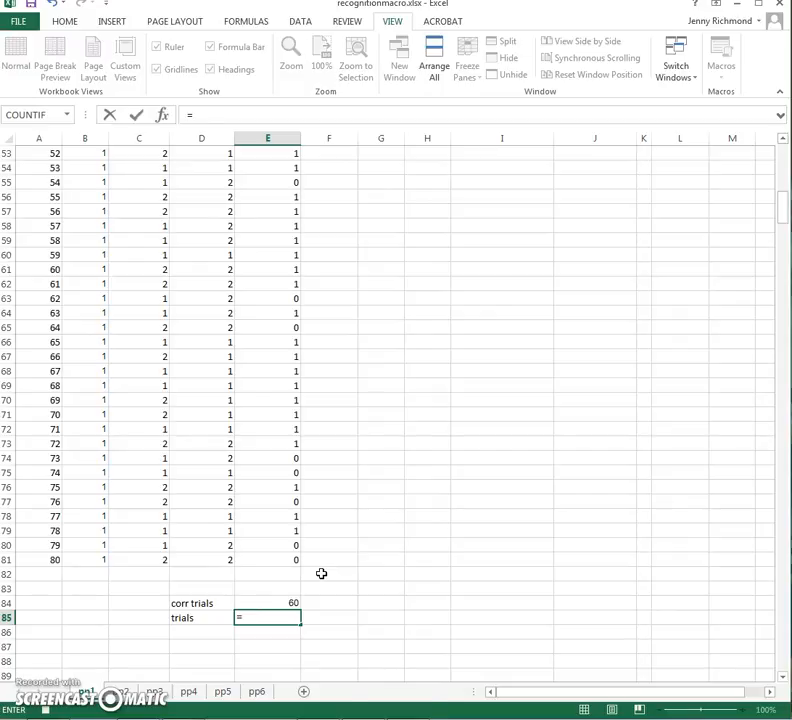
text(count)
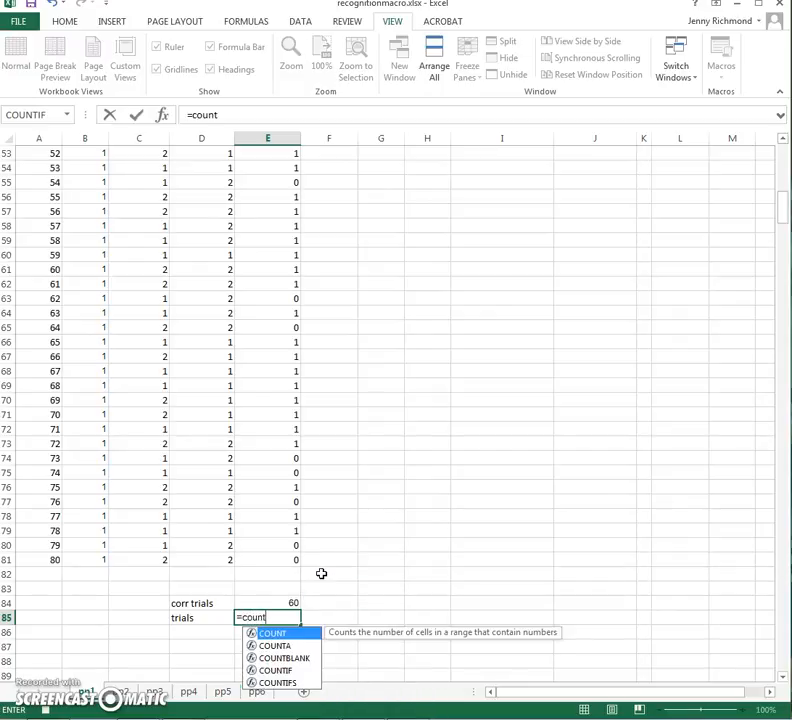
text(()
drag(288, 562, 262, 164)
key(Return)
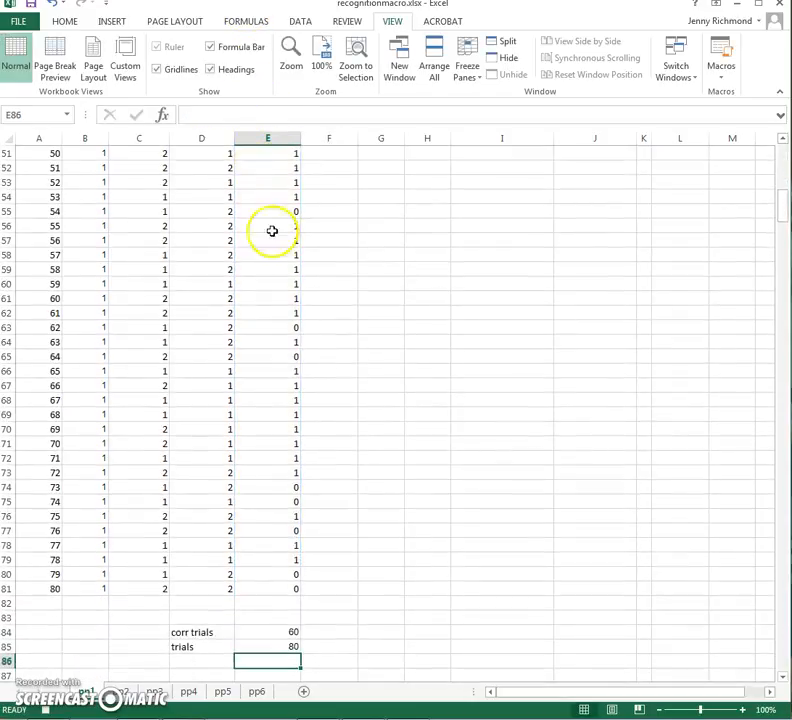
Calculate the percentage of correct trials in E86 with the formula =E84/E85*100
scroll(392, 665, down, 2)
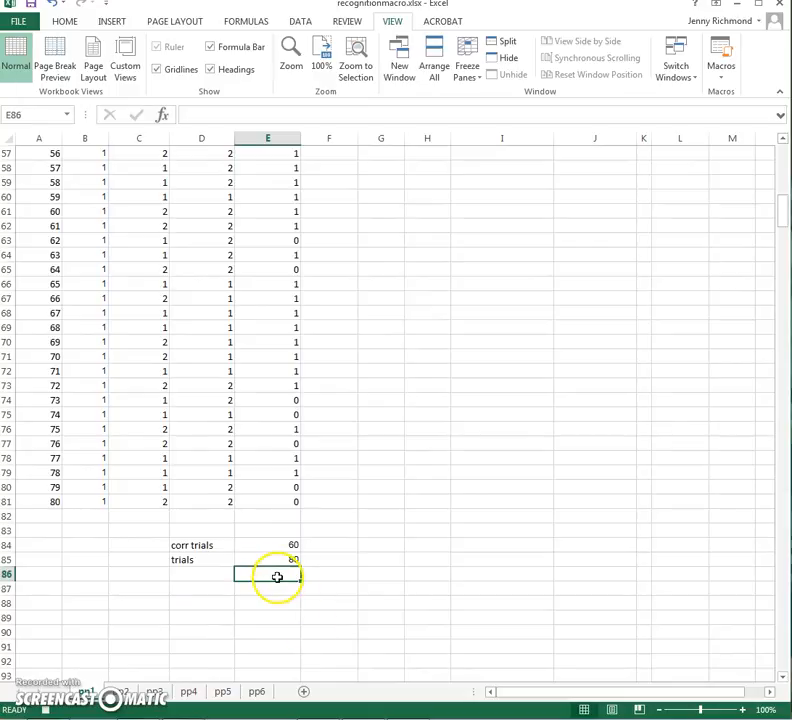
text(=)
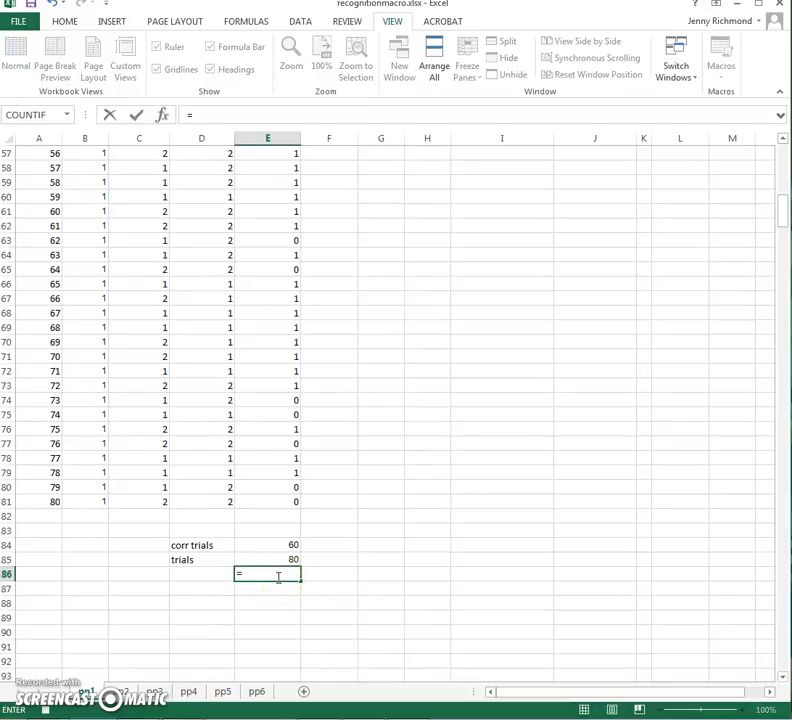
click(283, 544)
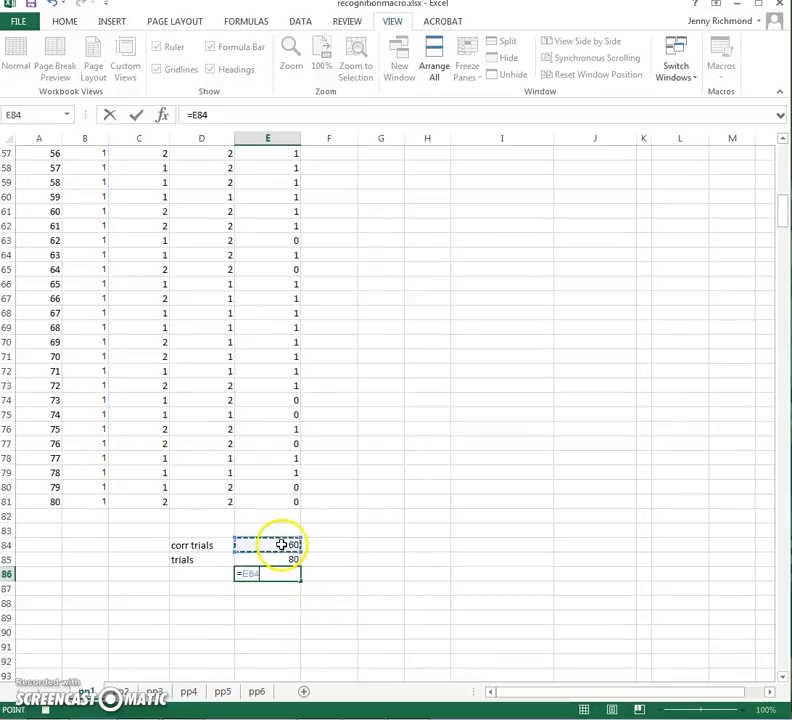
text(/)
click(289, 559)
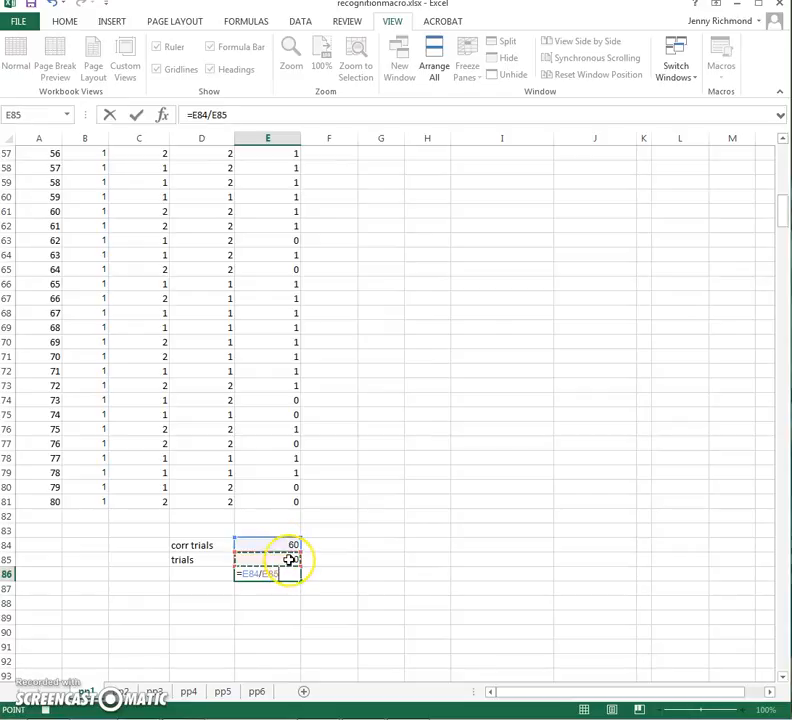
text(*100)
key(Return)
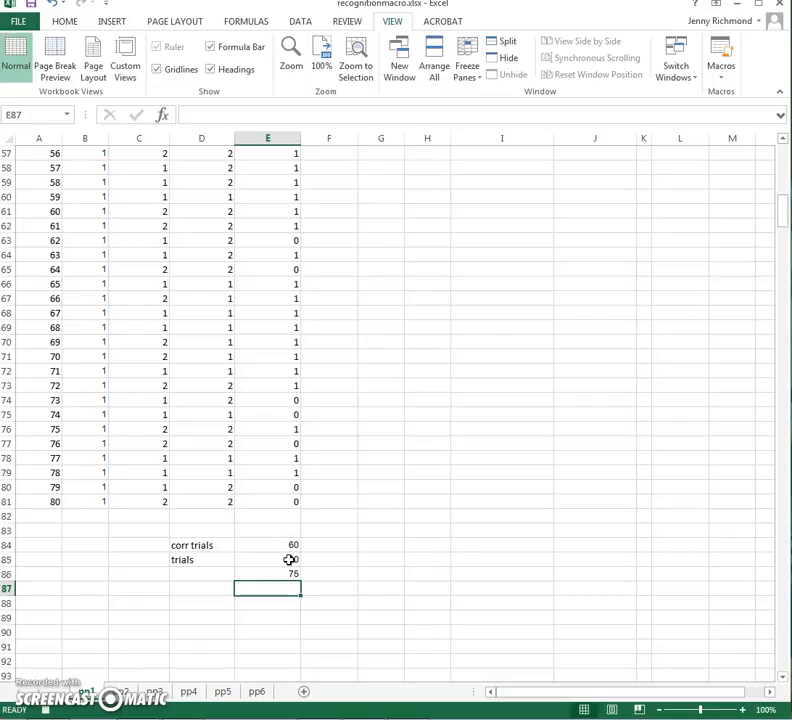
Start a SUMIF function in E89 with the trial numbers A2:A81 as range and <21 as criteria
click(211, 620)
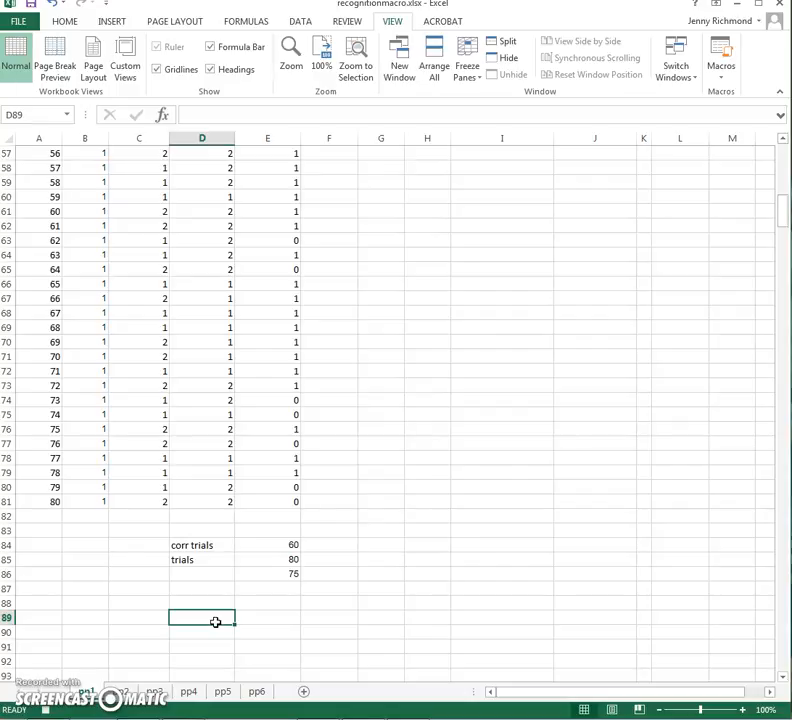
click(258, 617)
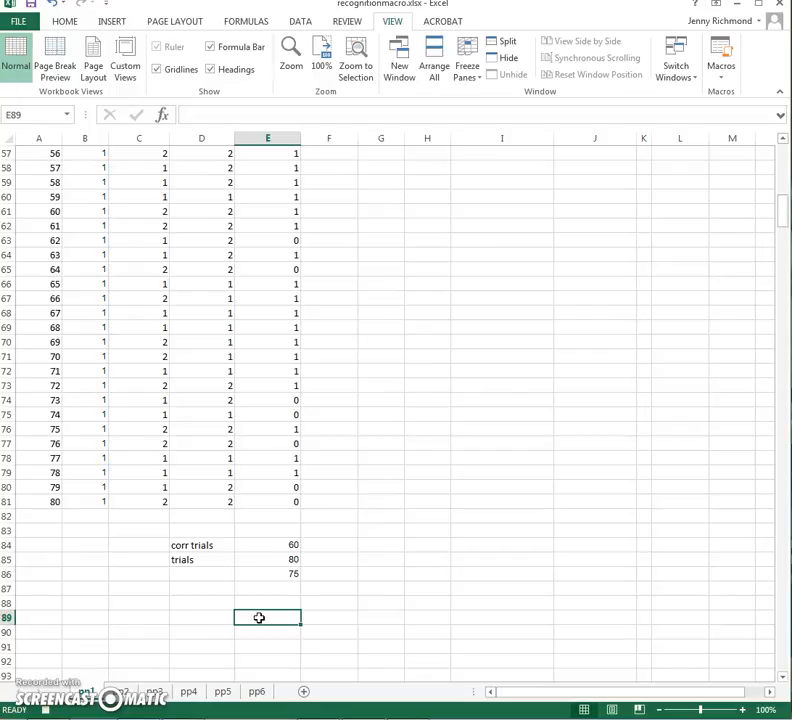
text(=)
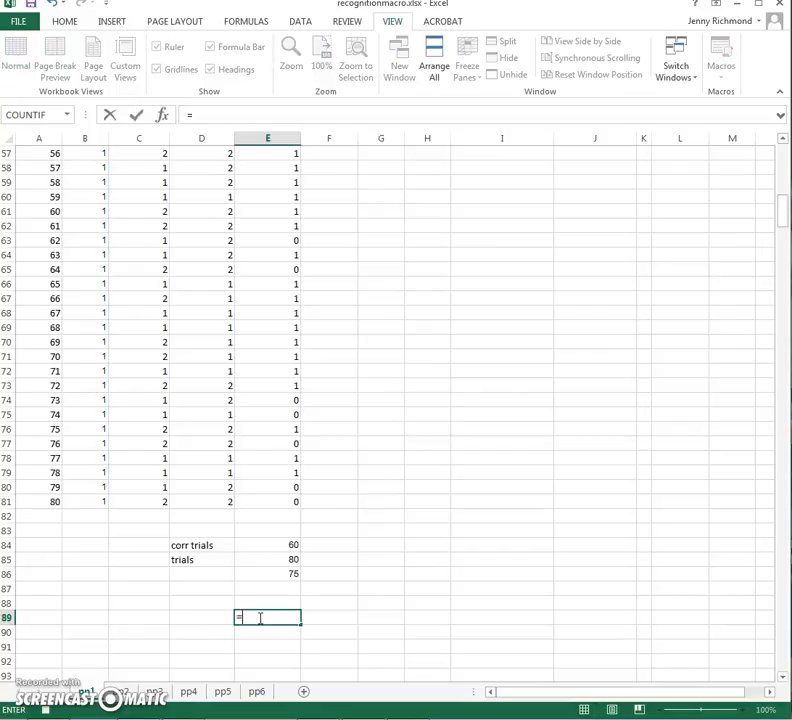
text(sumi)
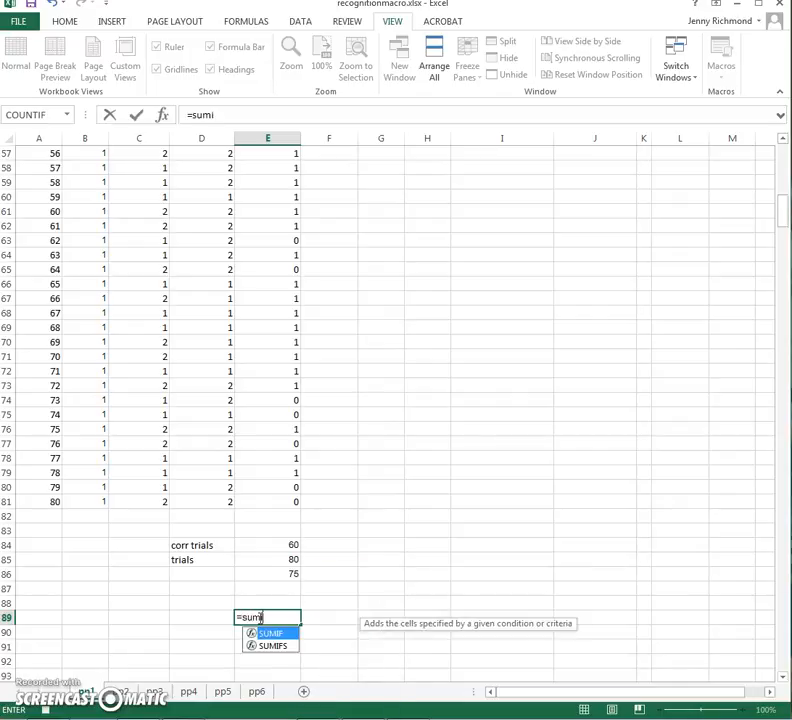
text(f()
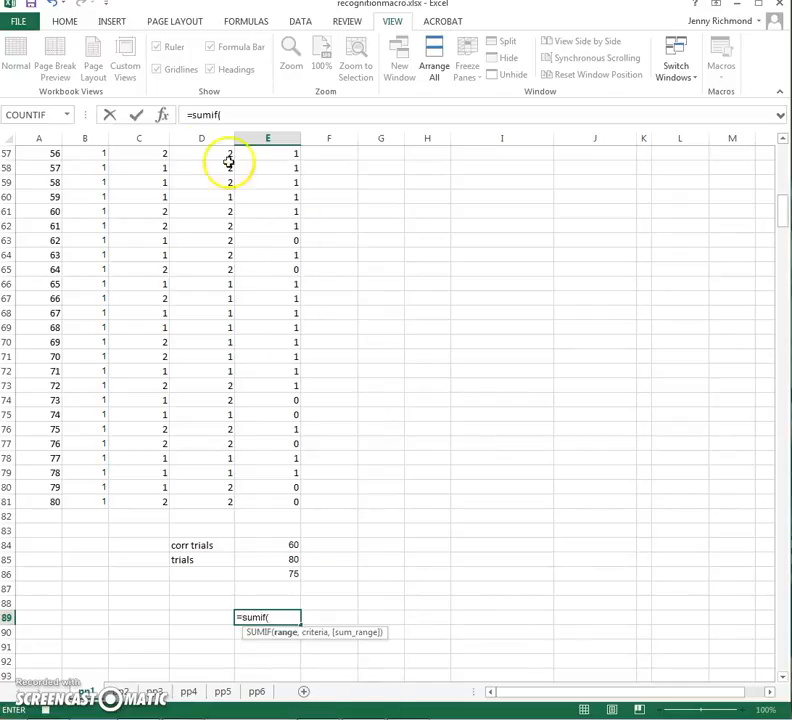
click(163, 116)
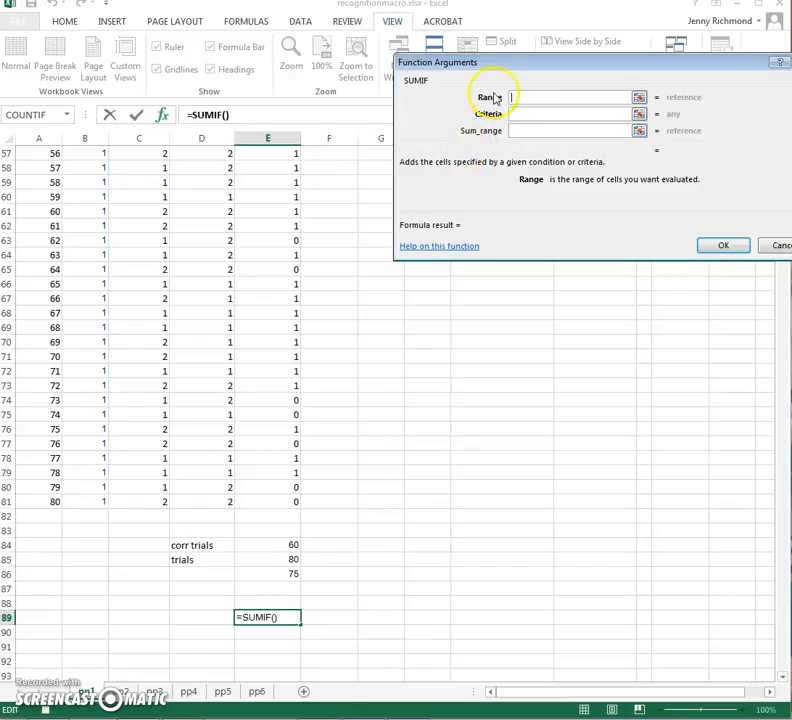
drag(35, 501, 33, 165)
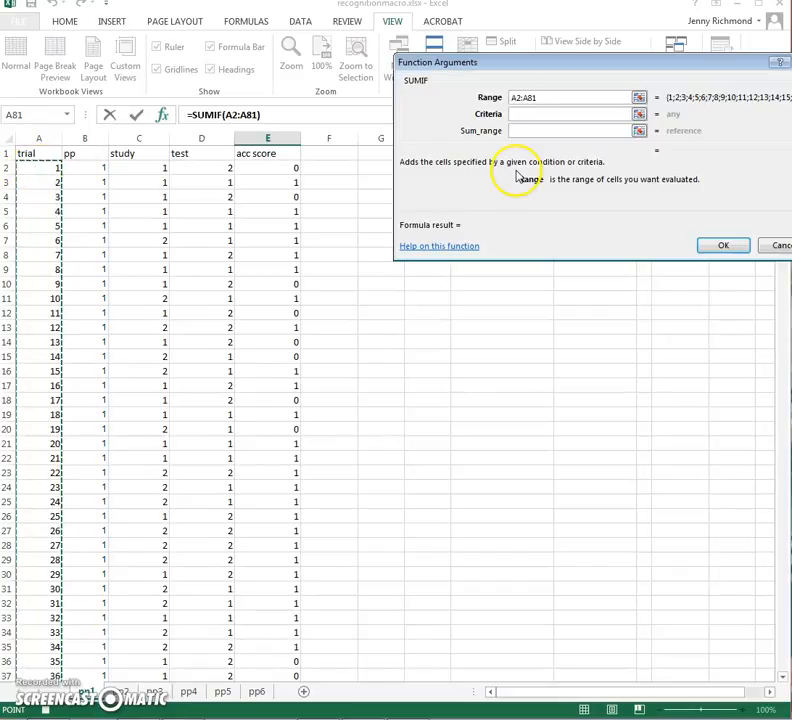
click(522, 115)
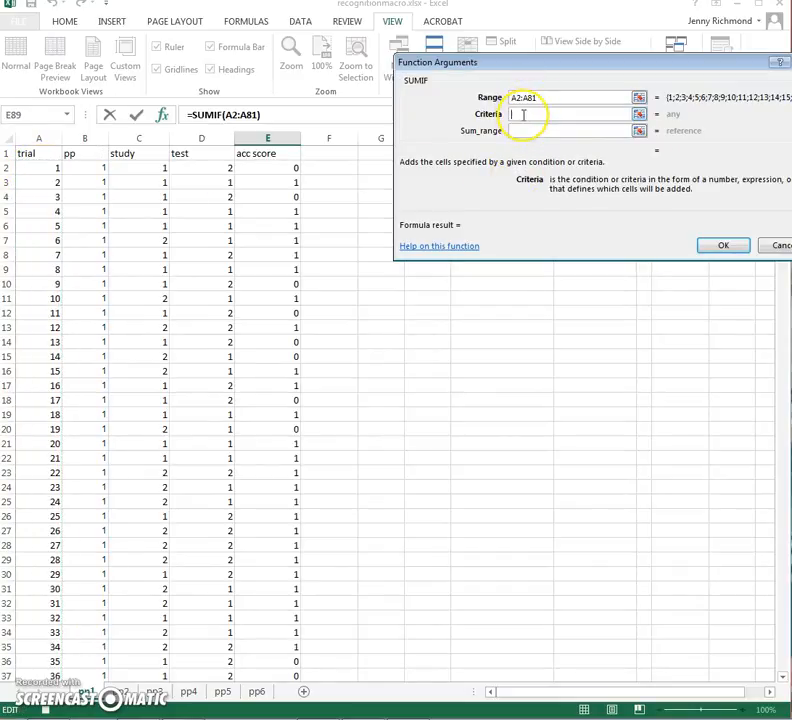
text(<)
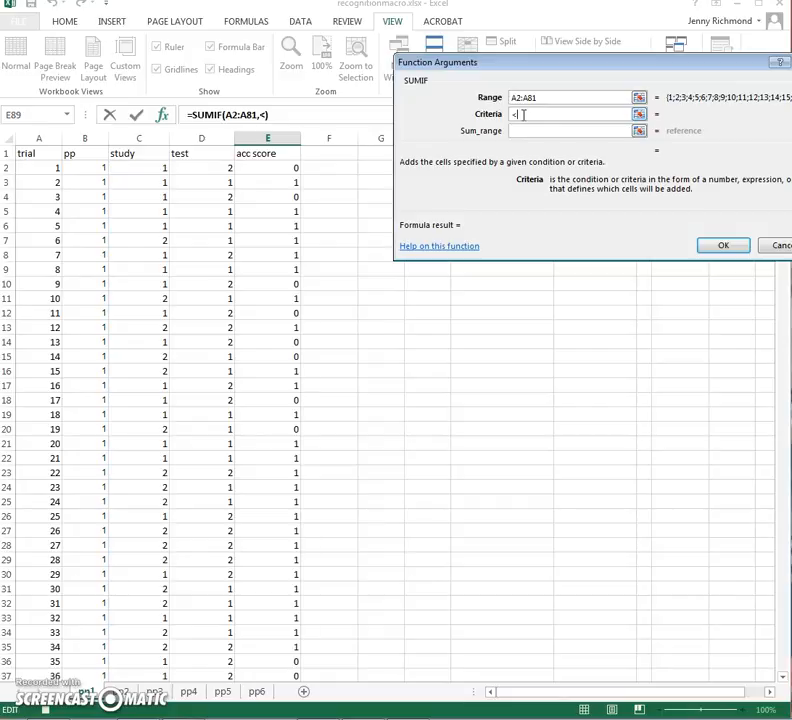
text(21)
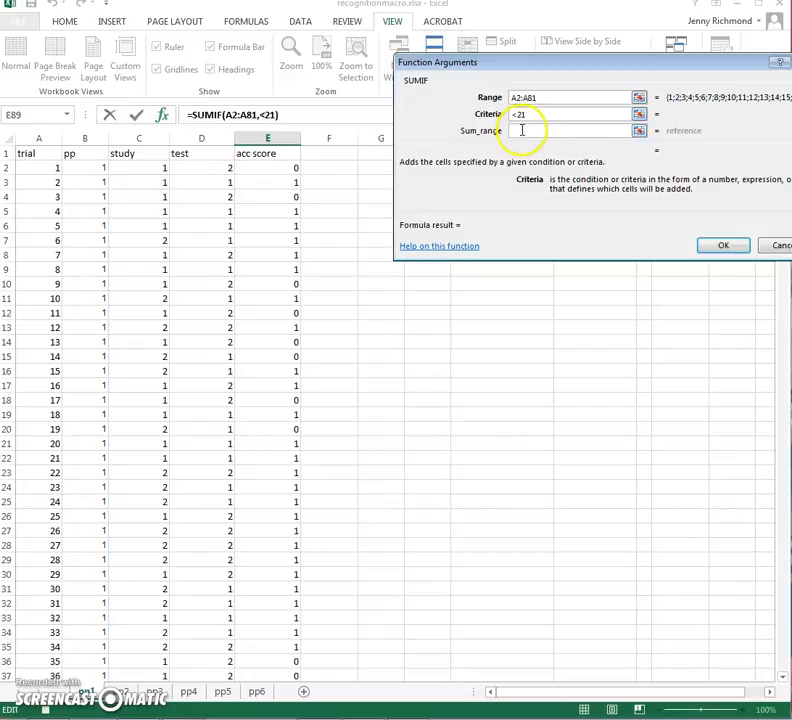
Set the sum range of the E89 SUMIF to the acc scores E2:E81 and complete the formula
click(522, 130)
click(266, 164)
drag(268, 165, 265, 647)
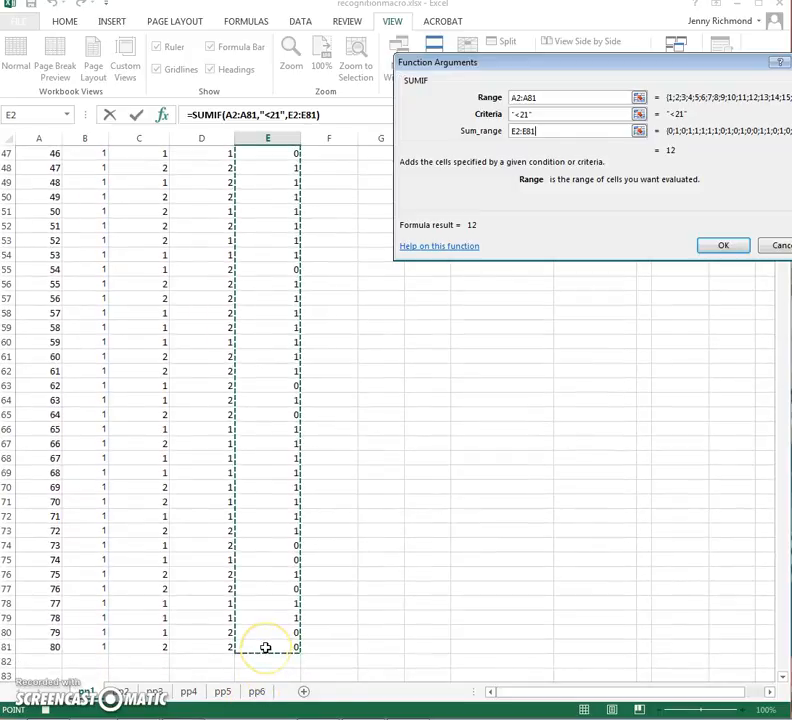
click(723, 245)
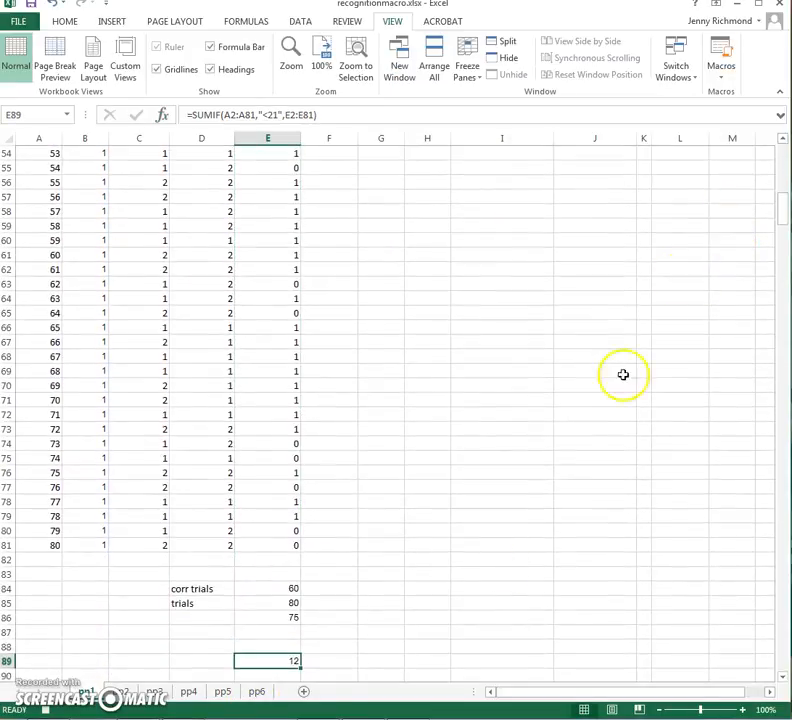
Label cell D89 "trials1-20" beside the first SUMIF total
click(208, 659)
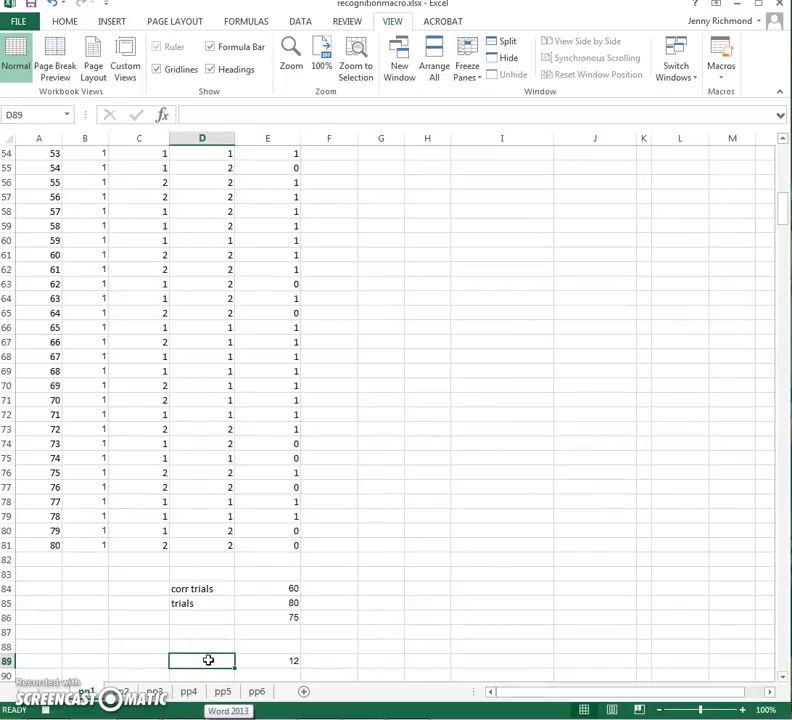
text(trials1-20)
key(Return)
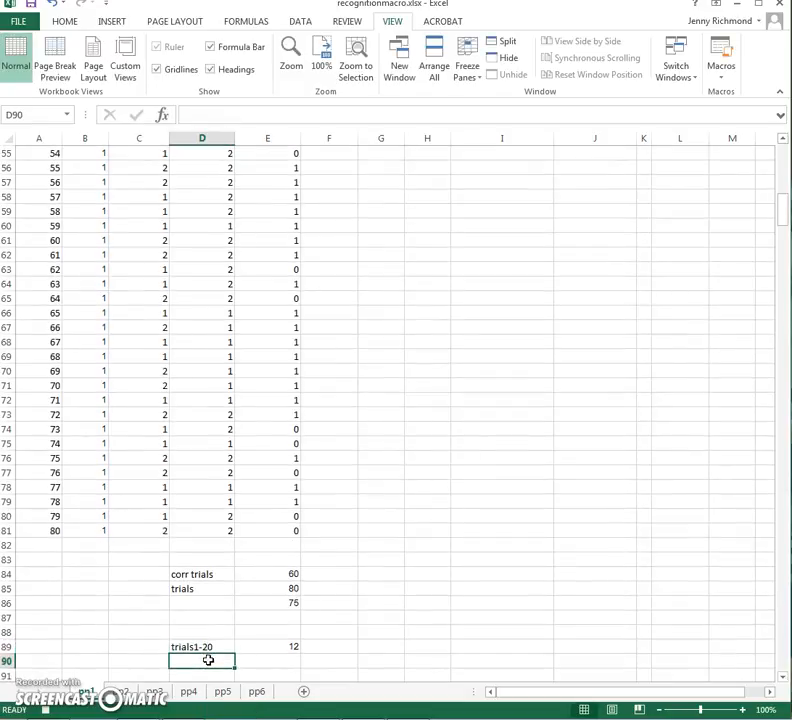
Start a SUMIF function in E90 with the trial numbers A2:A81 as range and >59 as criteria
click(273, 661)
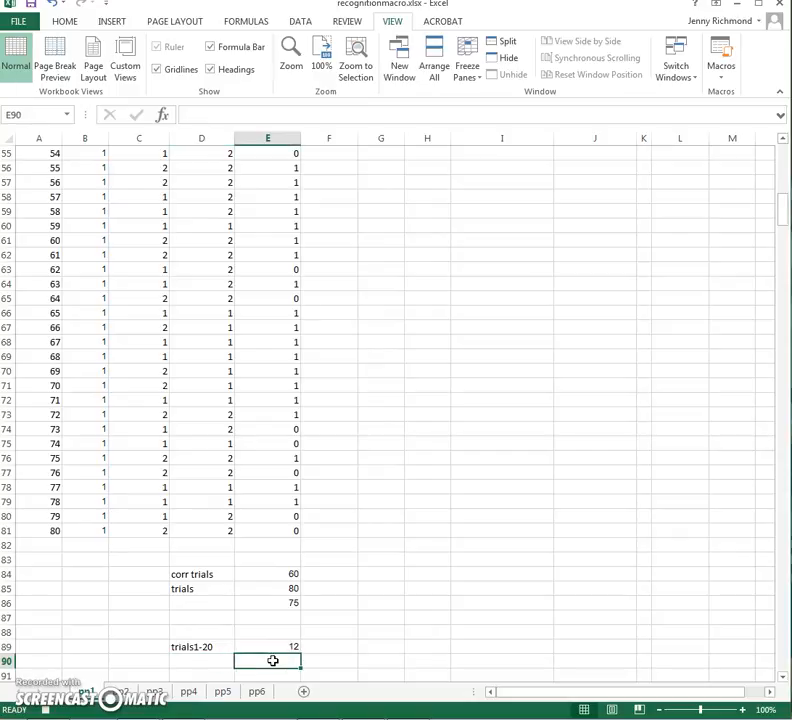
text(=coun)
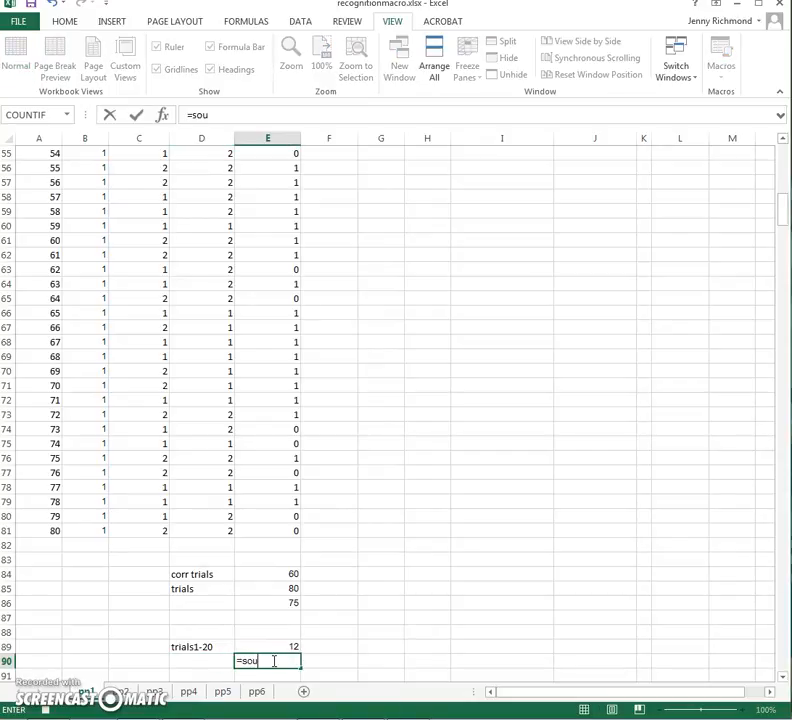
key(BackSpace)
key(BackSpace)
key(BackSpace)
key(BackSpace)
text(sumd)
key(BackSpace)
text(if()
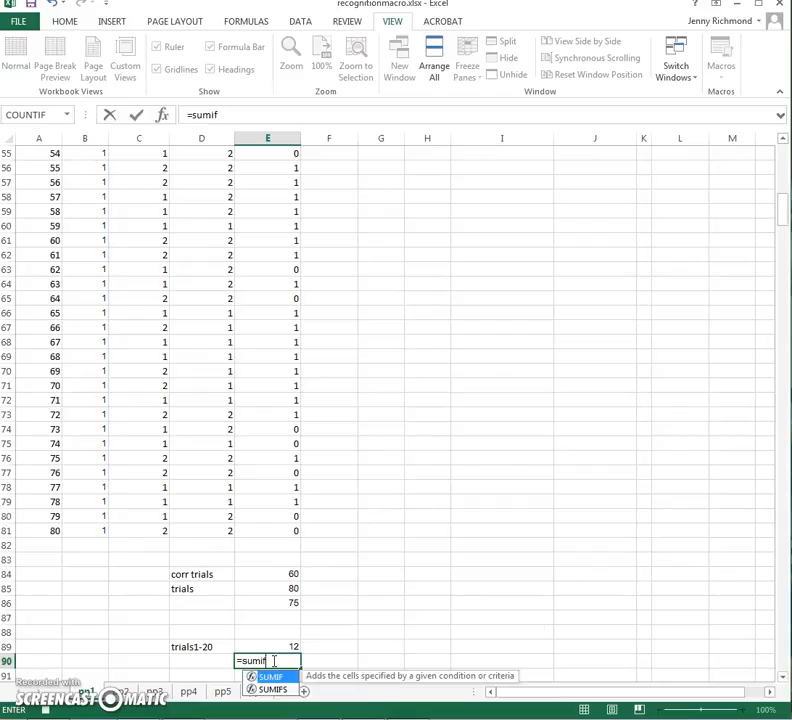
click(163, 118)
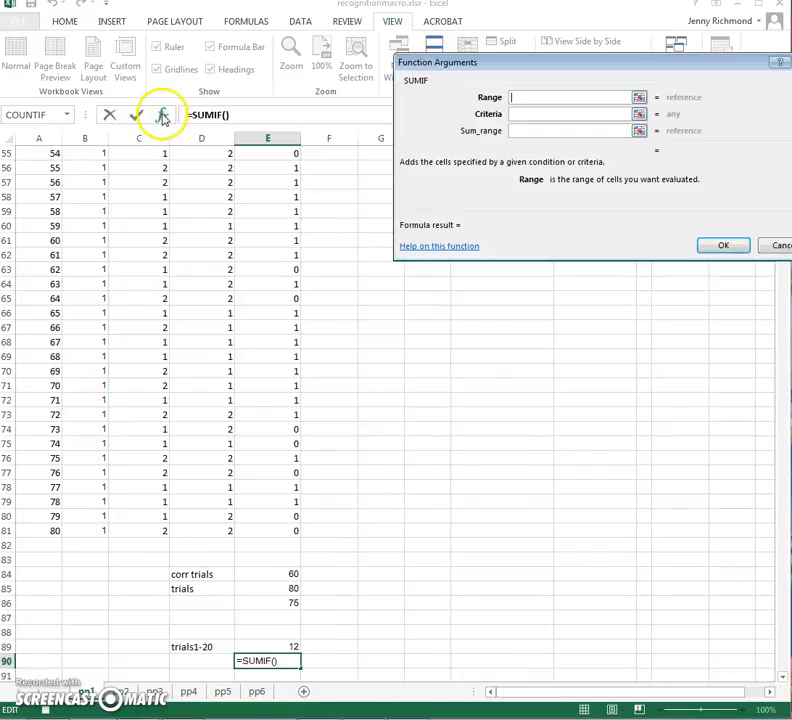
drag(41, 530, 42, 173)
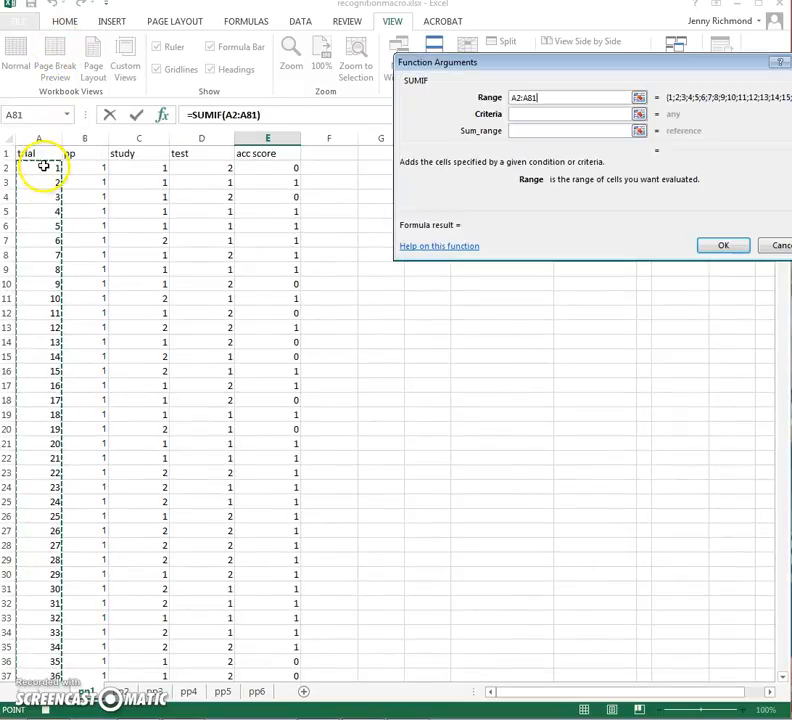
click(522, 114)
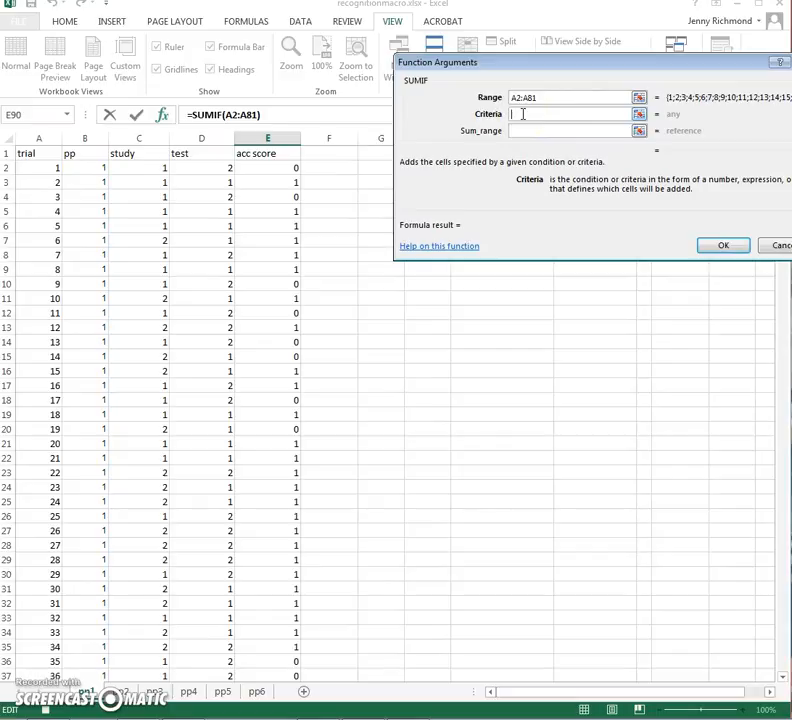
text(>59)
Set the sum range of the E90 SUMIF to the acc scores E2:E81 and complete the formula
key(Tab)
click(257, 169)
drag(258, 178, 259, 648)
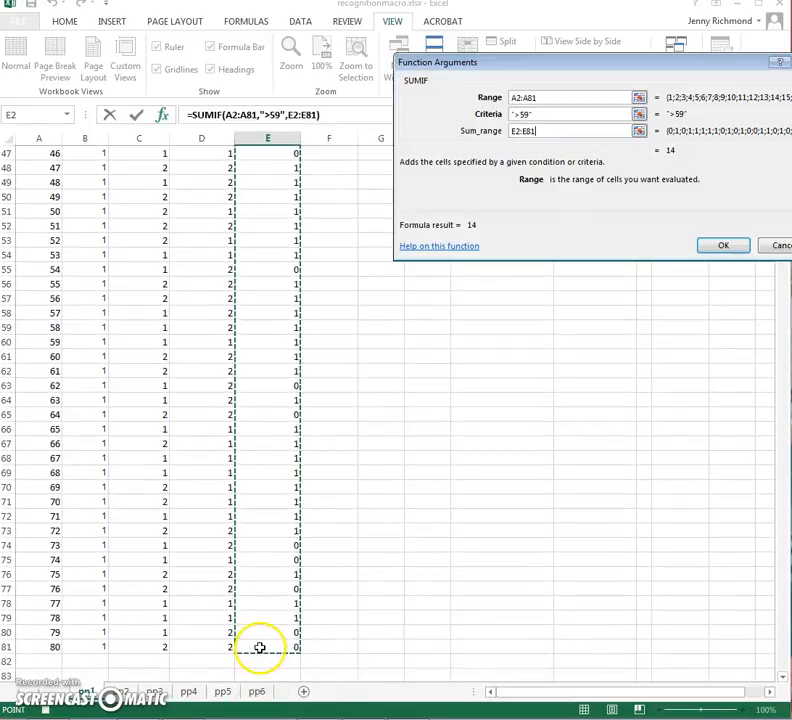
click(723, 245)
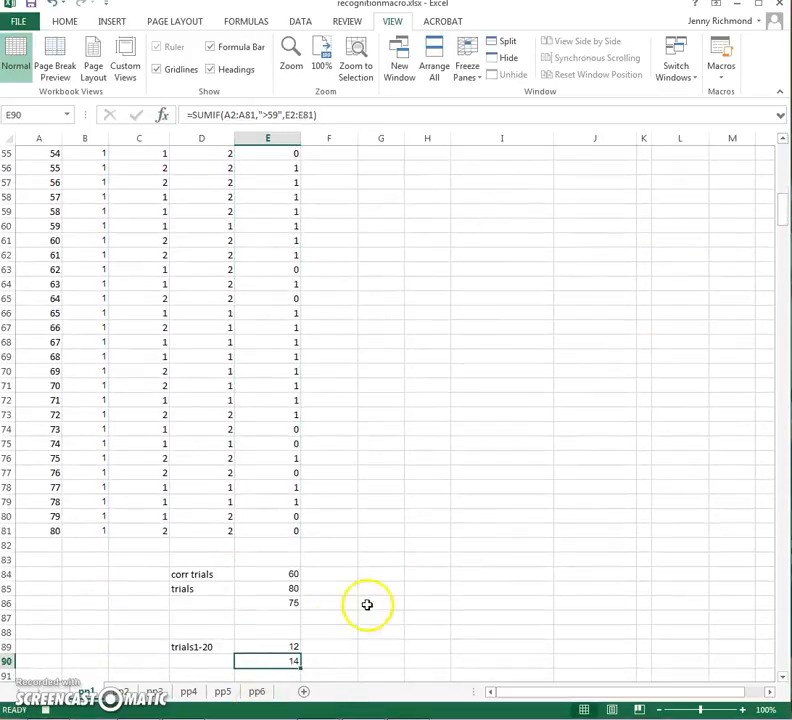
Label cell D90 "trials60-80" beside the second SUMIF total
click(225, 660)
text(trials1-20)
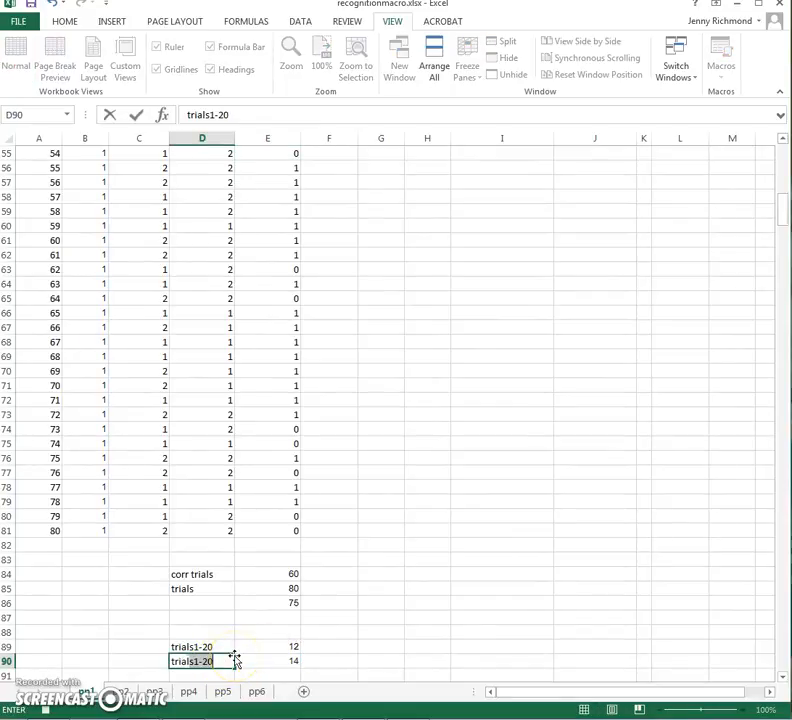
text(60-80)
key(Return)
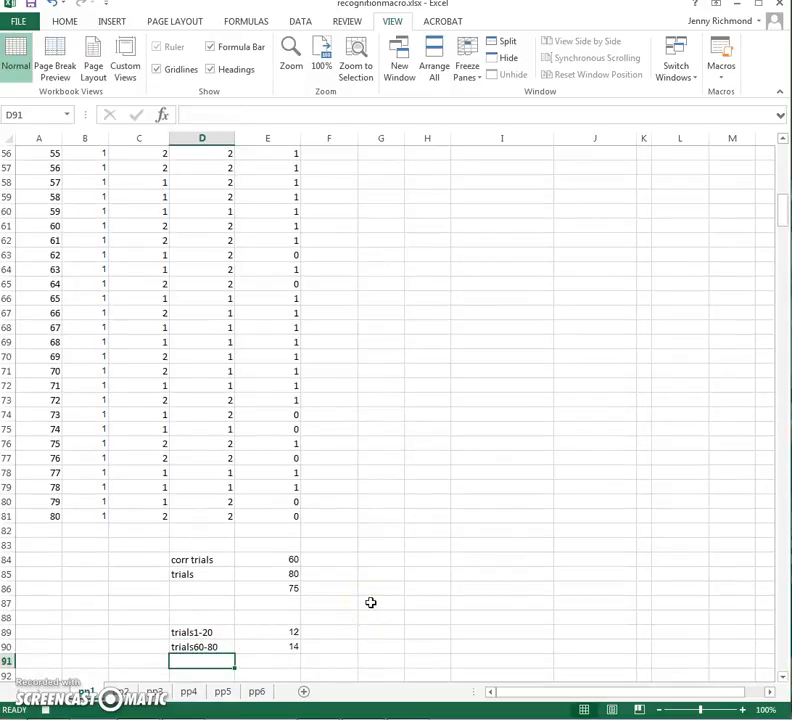
Label cell D86 "%acc" beside the percentage result and stop recording the macro
click(217, 587)
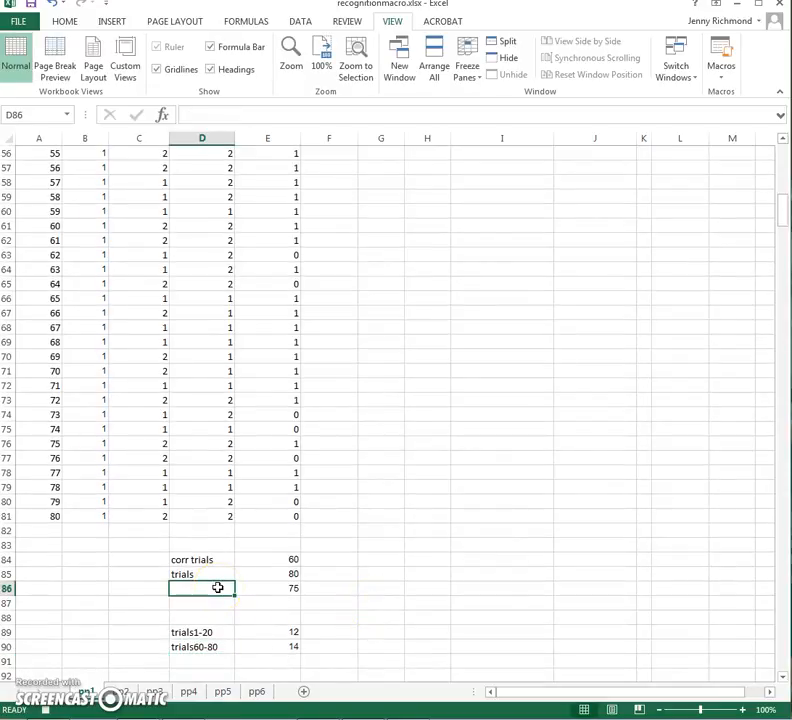
text(%acc)
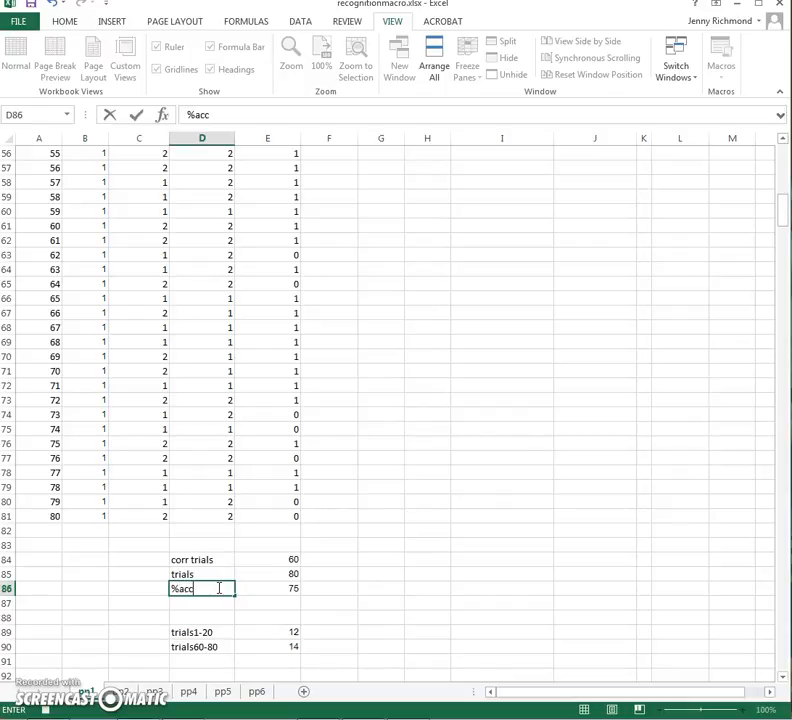
key(Return)
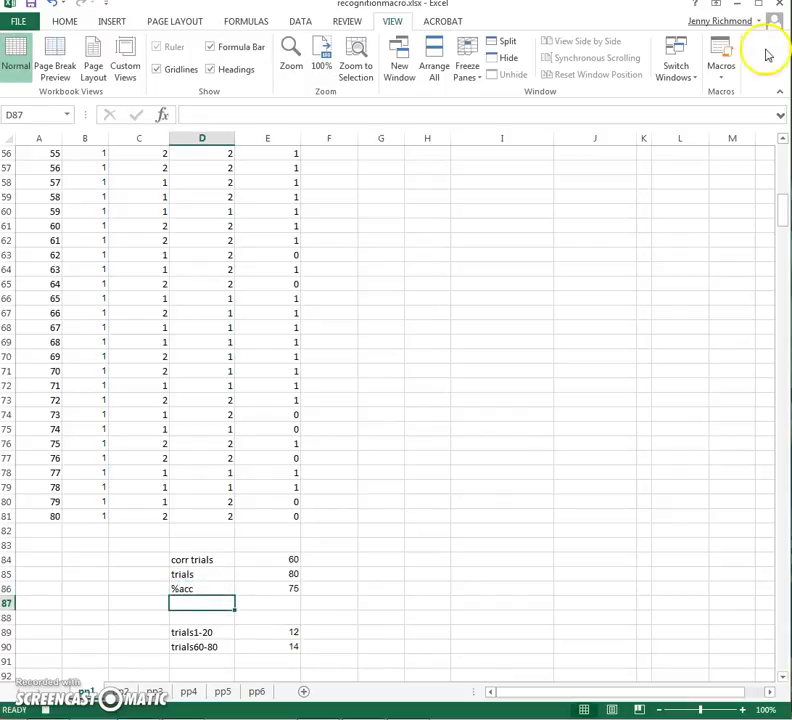
click(722, 72)
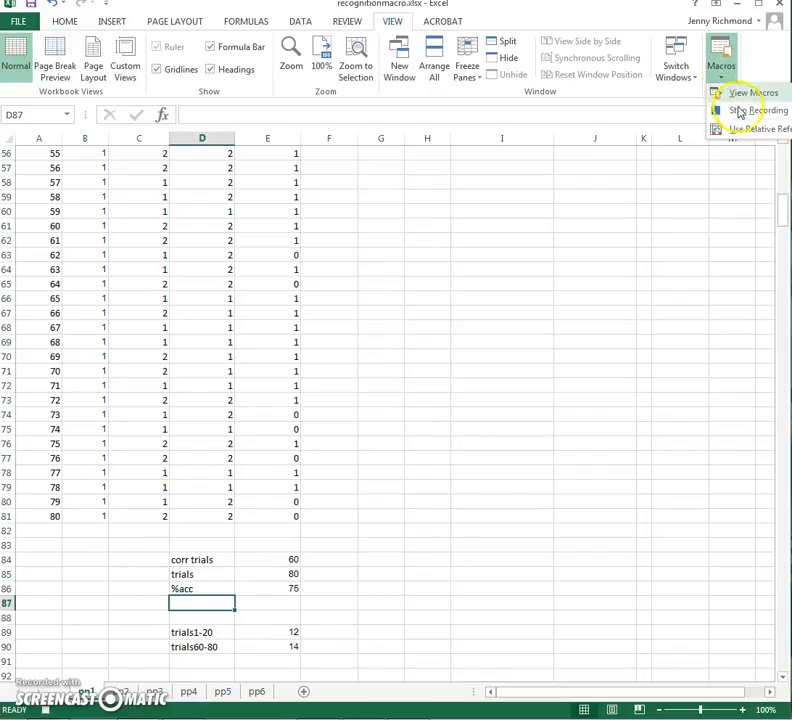
click(740, 110)
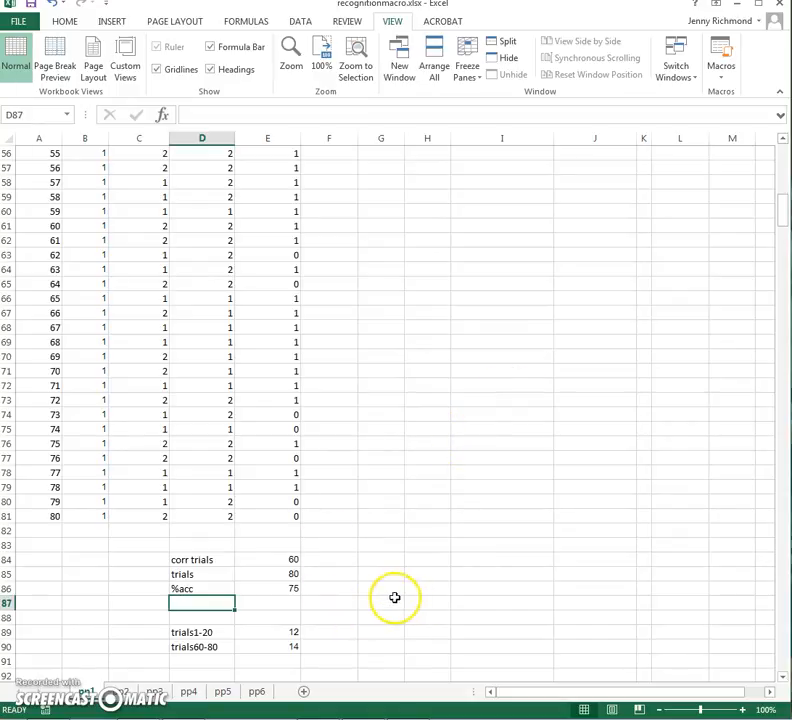
On sheet pp2, delete the existing trial number column A
click(121, 692)
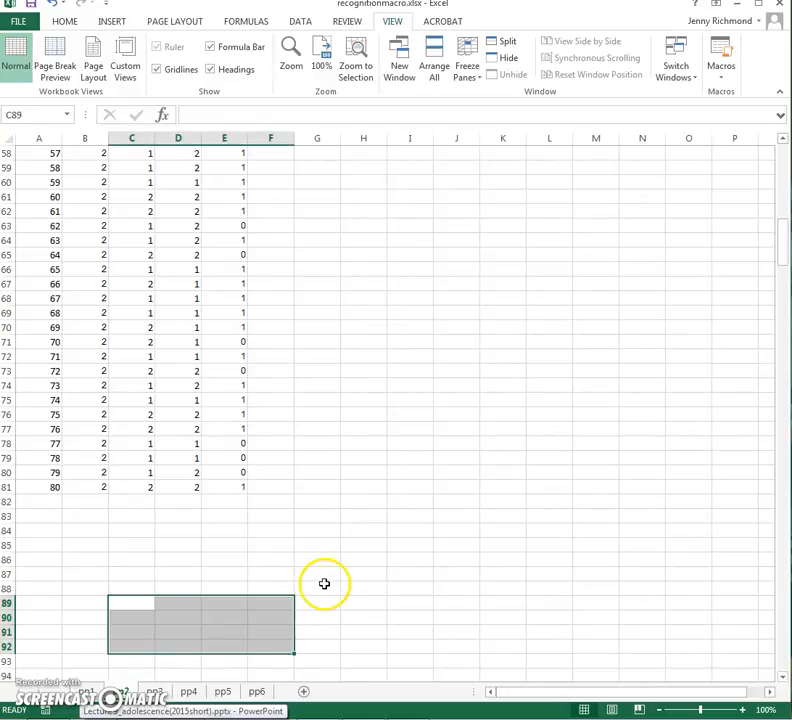
scroll(162, 516, up, 7)
click(44, 137)
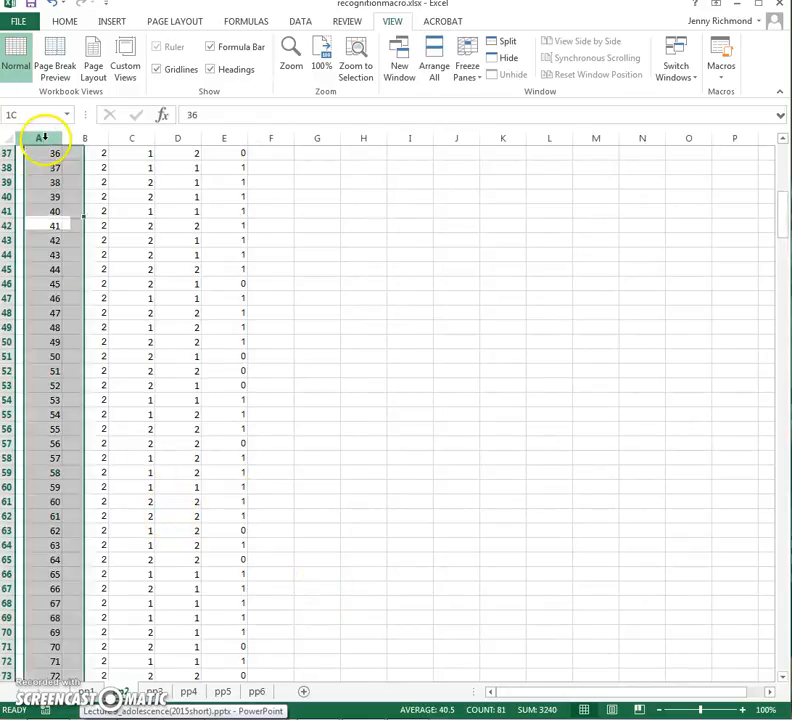
right_click(44, 137)
click(82, 262)
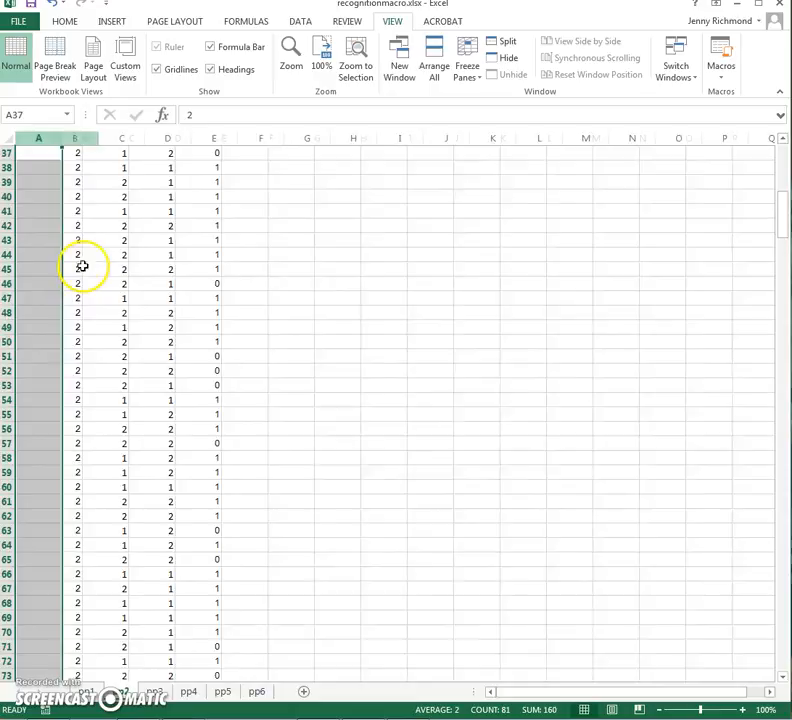
Delete header row 1 from sheet pp2 so that only the raw participant data remains
scroll(316, 478, up, 12)
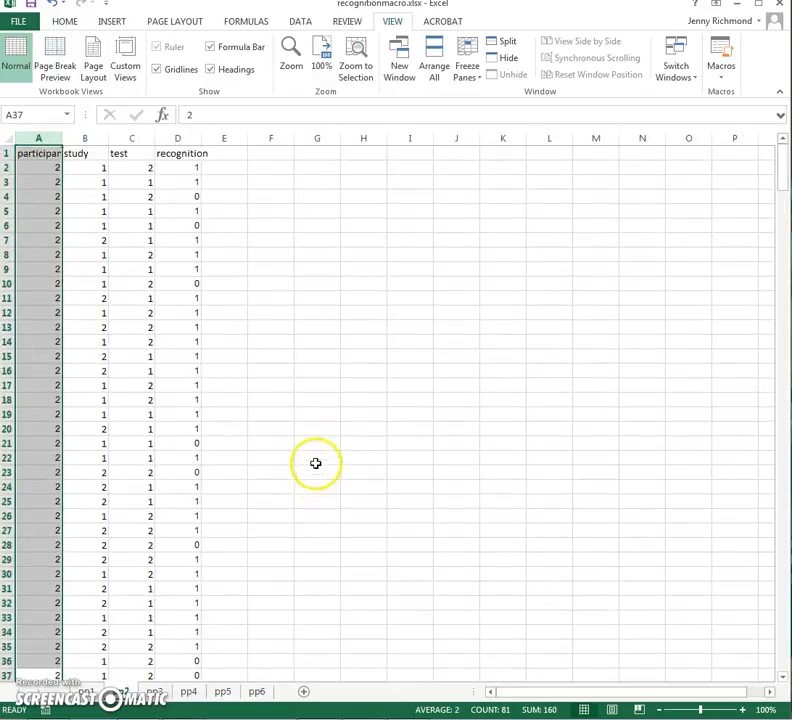
click(10, 153)
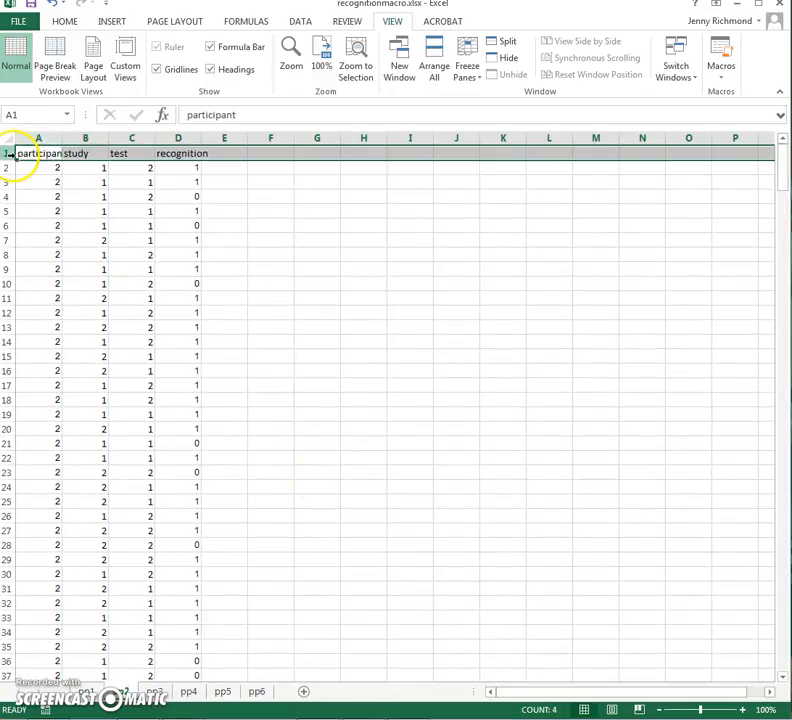
right_click(10, 153)
click(53, 273)
click(350, 342)
scroll(350, 360, down, 13)
scroll(350, 372, up, 13)
scroll(349, 370, up, 1)
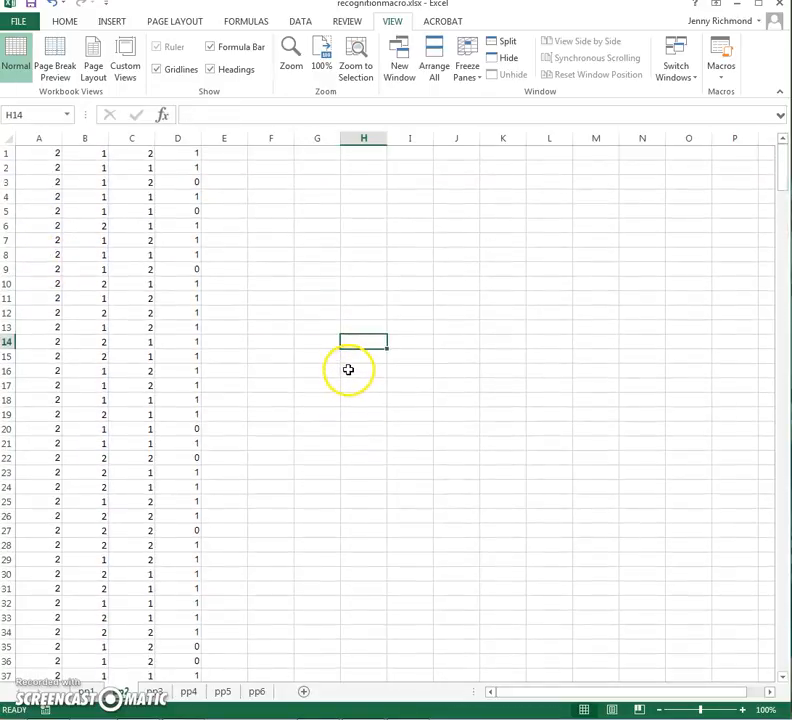
Run the "intern" macro on sheet pp2 and check the added headers, trial numbers and totals
click(722, 74)
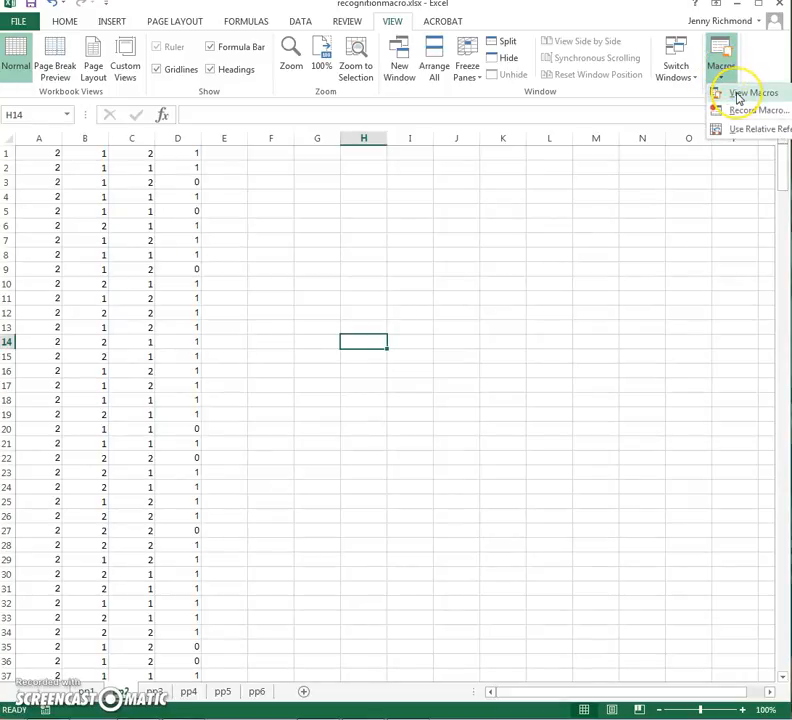
click(740, 94)
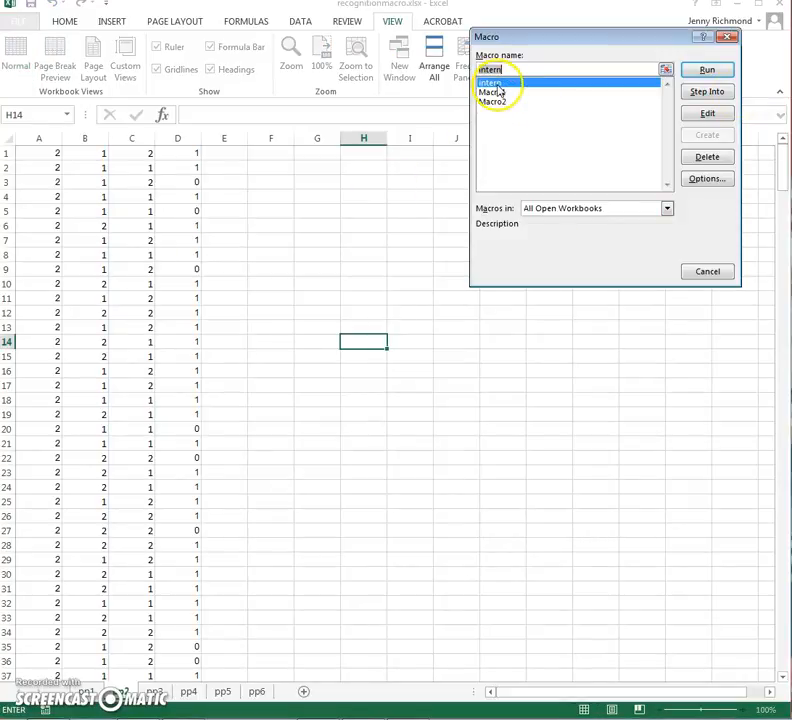
click(706, 72)
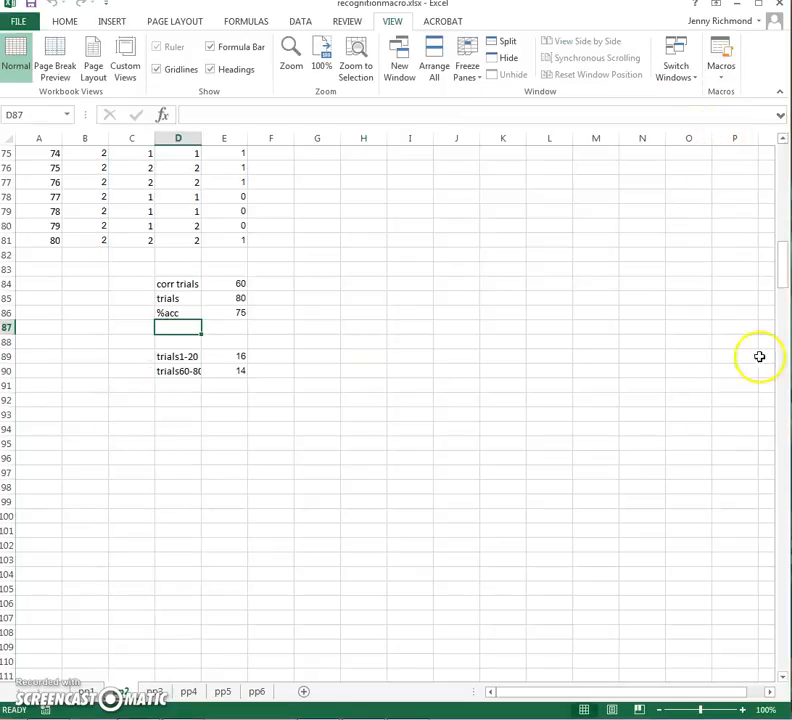
drag(780, 269, 783, 140)
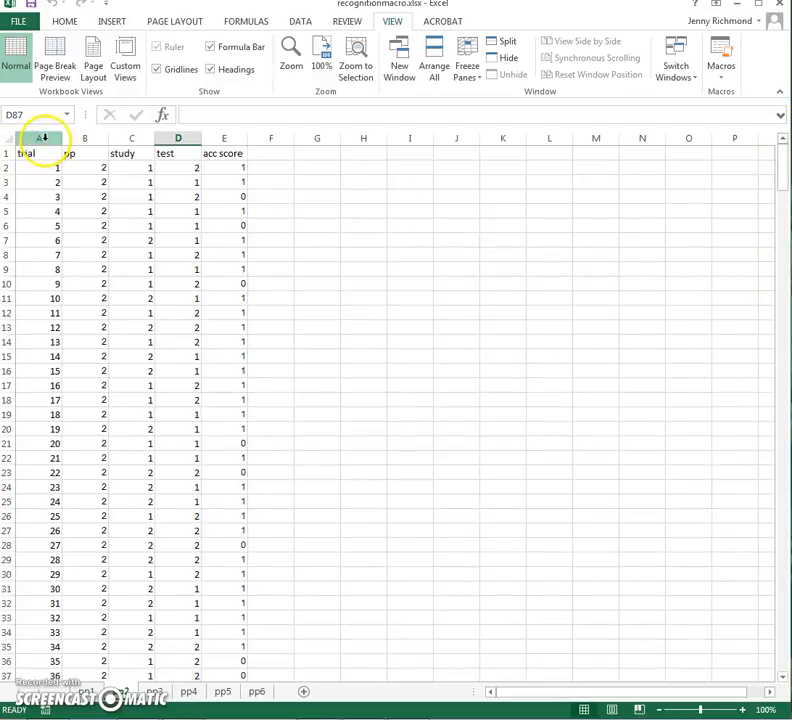
scroll(355, 385, down, 20)
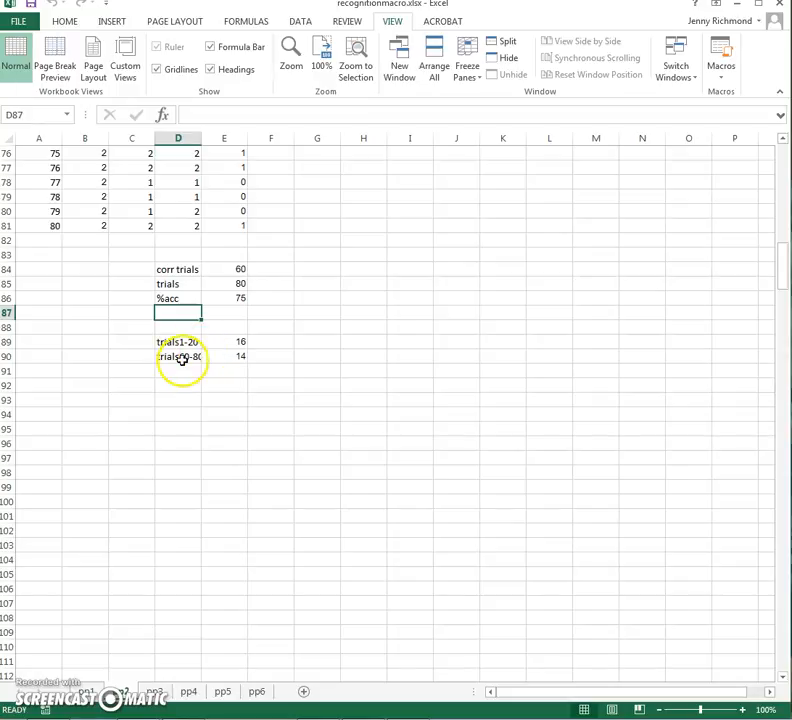
On sheet pp3, delete the existing trial number column A
click(150, 692)
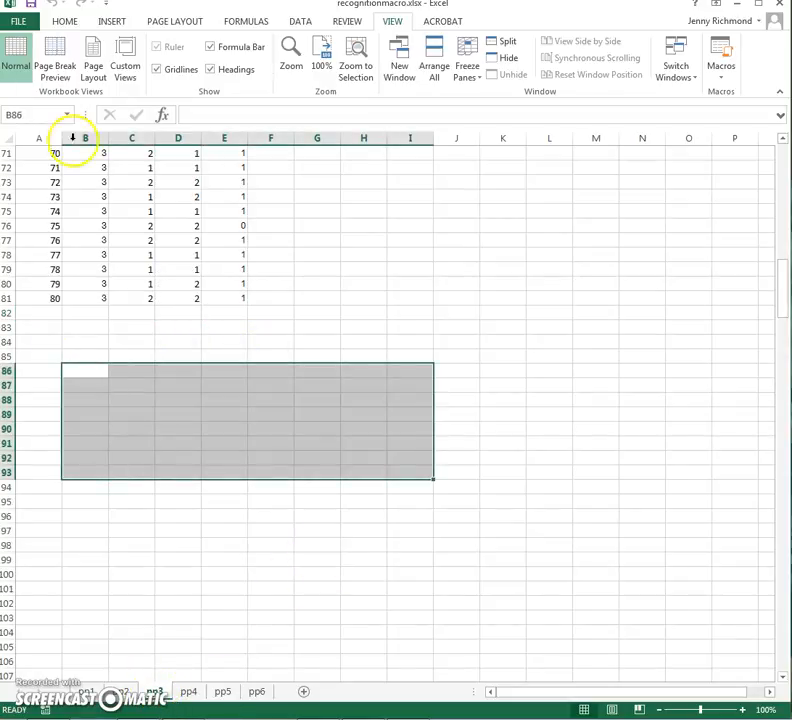
right_click(37, 139)
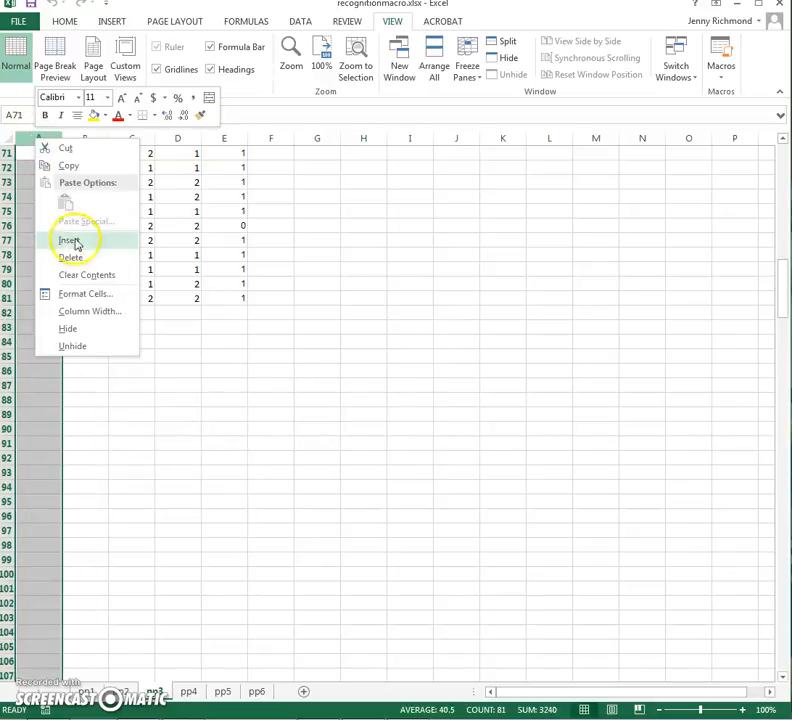
click(70, 257)
Delete header row 1 from sheet pp3
scroll(126, 494, up, 20)
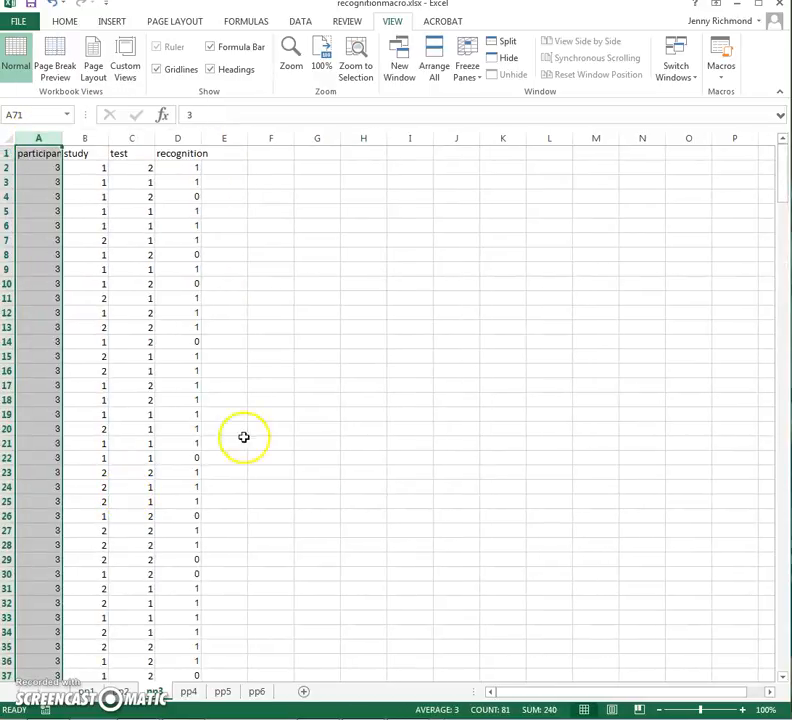
click(9, 152)
right_click(9, 153)
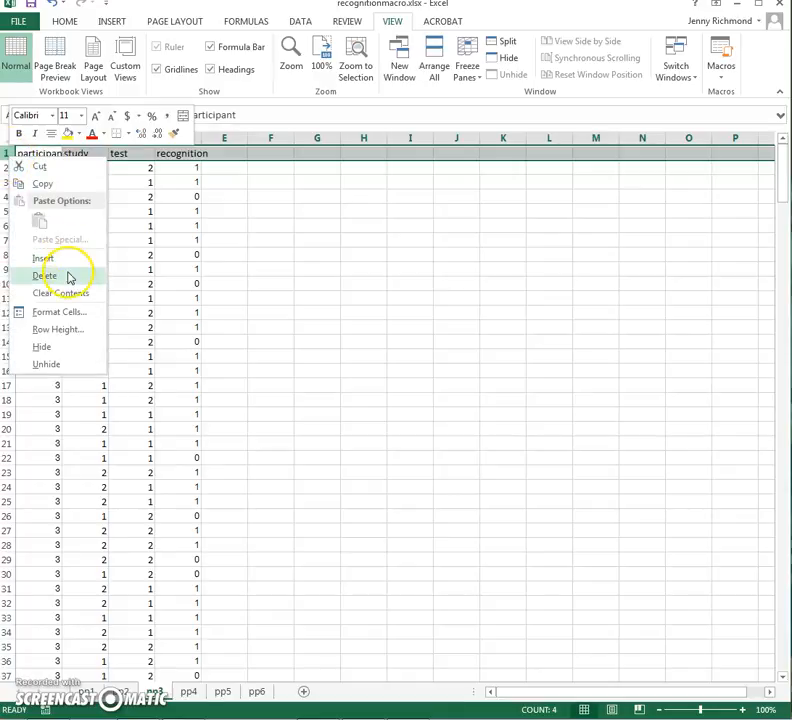
click(67, 276)
Run the "intern" macro on sheet pp3
click(720, 76)
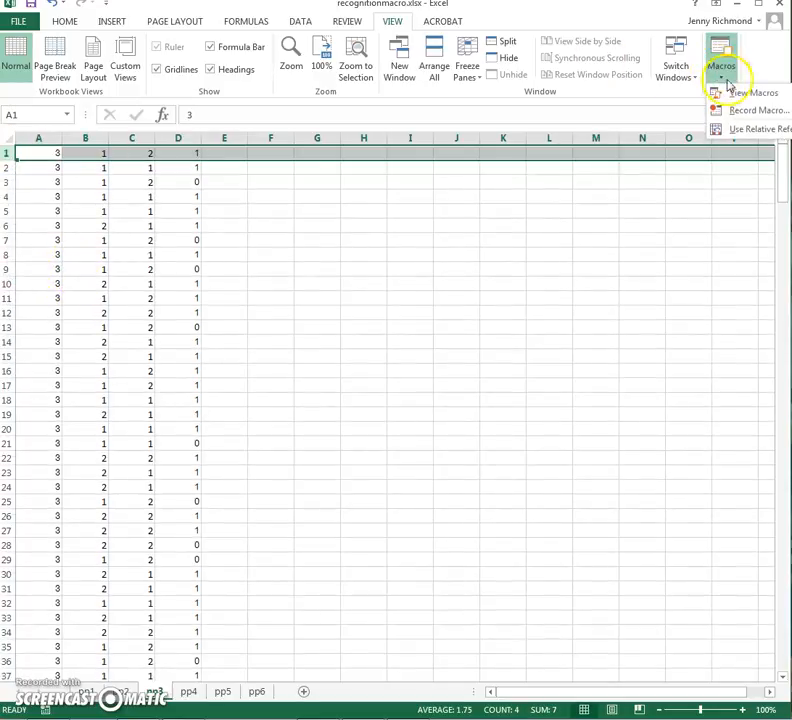
click(745, 91)
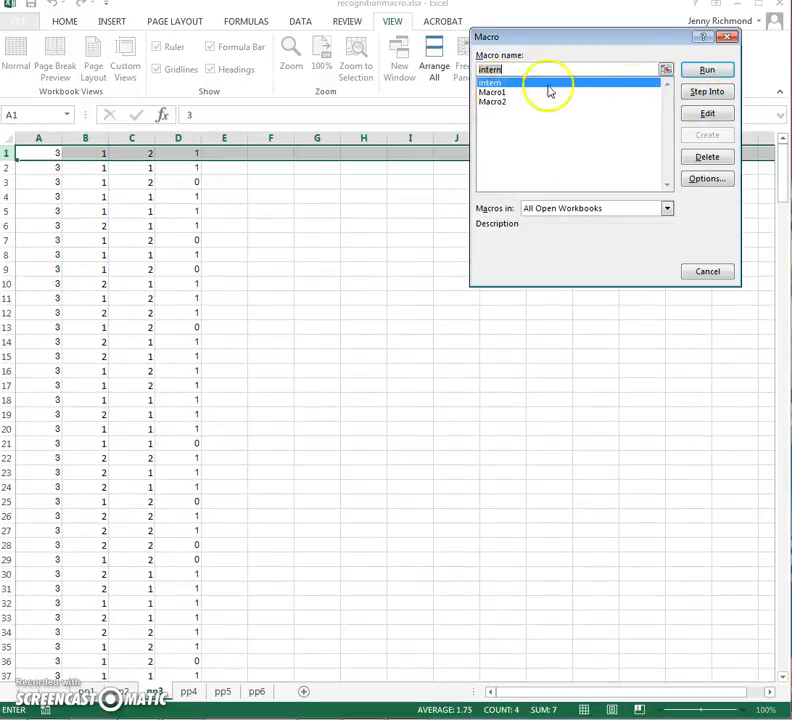
click(706, 70)
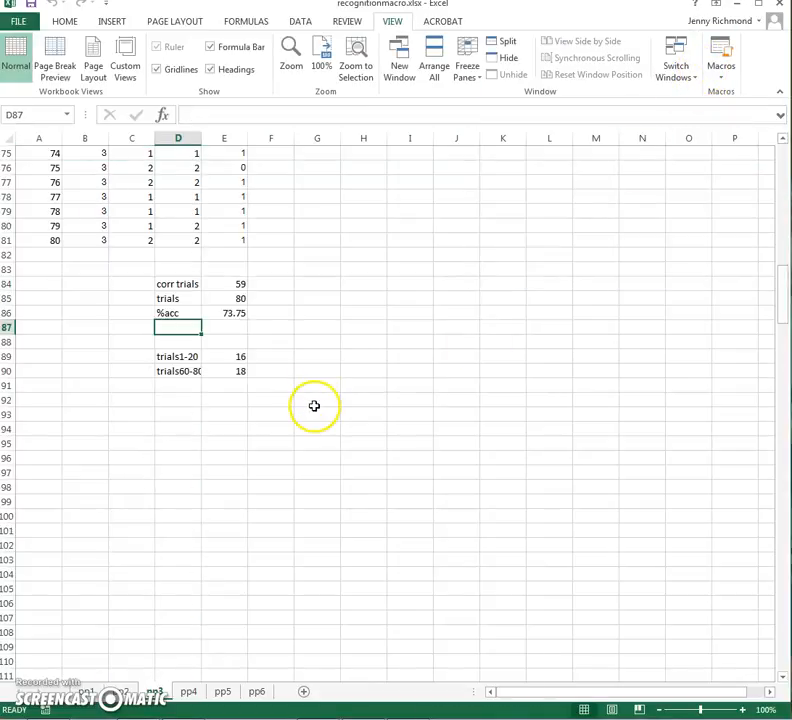